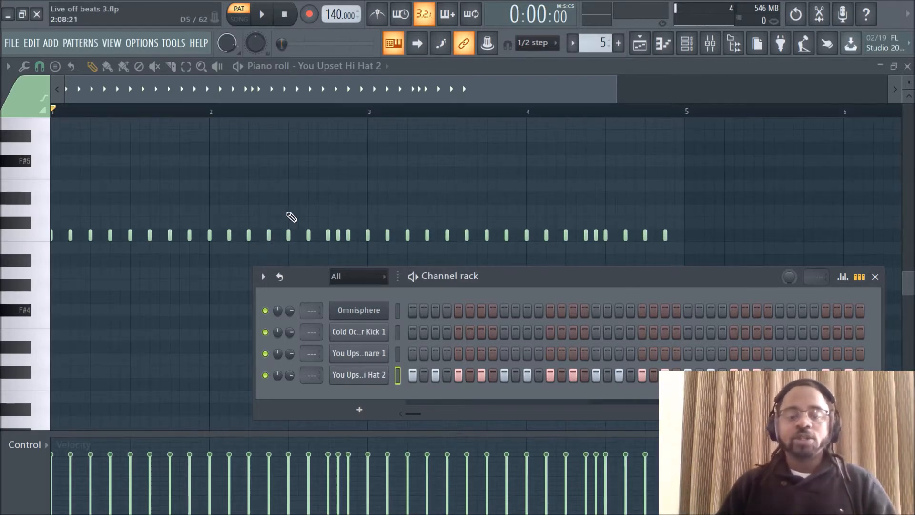
Step: Move the Channel rack aside and play the existing hi-hat pattern, then stop playback
{"action": "left_click_drag", "start_coordinate": [531, 282], "coordinate": [454, 289]}
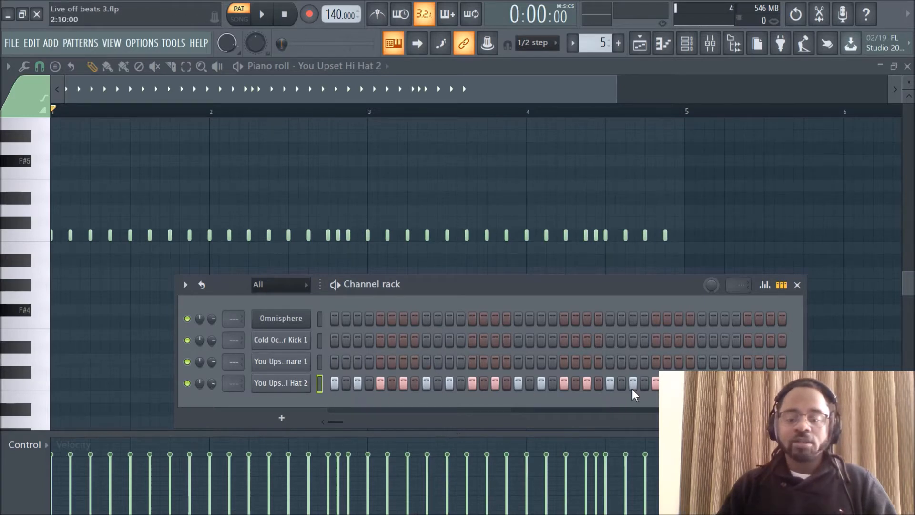
{"action": "left_click_drag", "start_coordinate": [630, 289], "coordinate": [579, 289]}
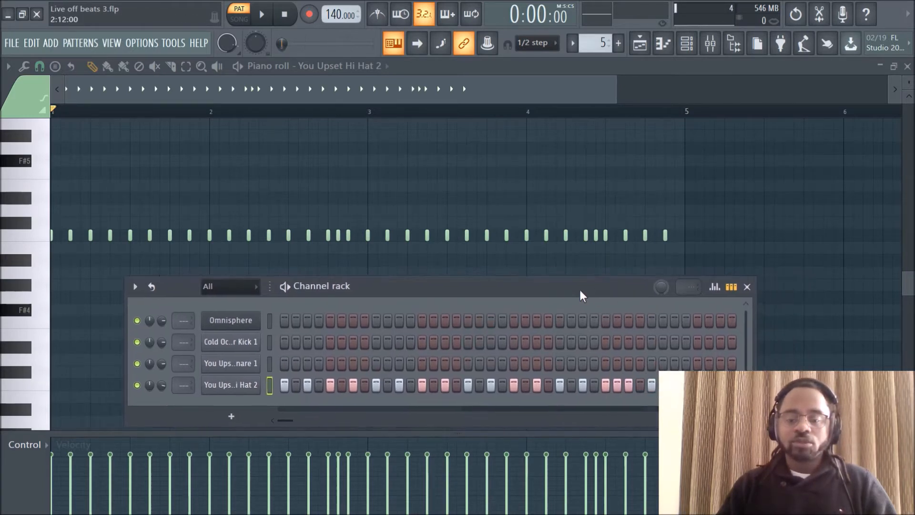
{"action": "key", "text": "space"}
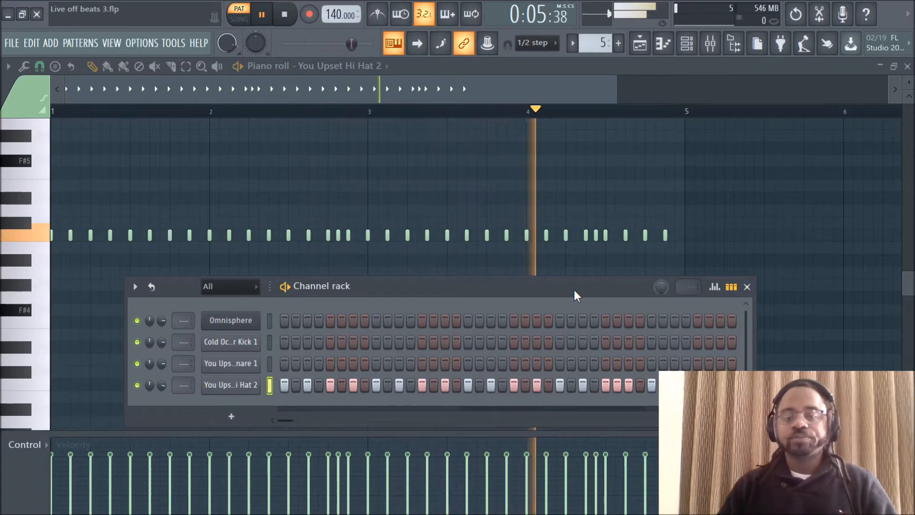
{"action": "key", "text": "space"}
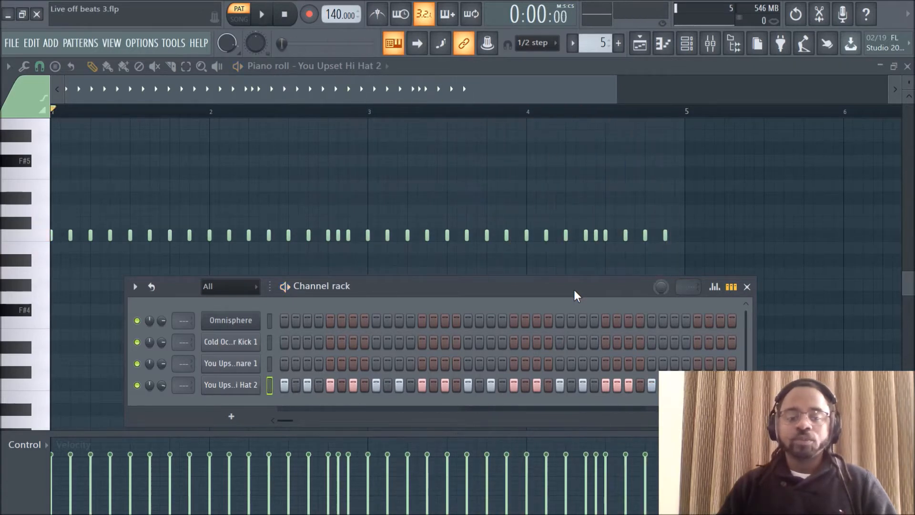
Step: Refill the You Upset Hi Hat 2 channel with a hit on each 2 steps and play the pattern
{"action": "right_click", "coordinate": [235, 384]}
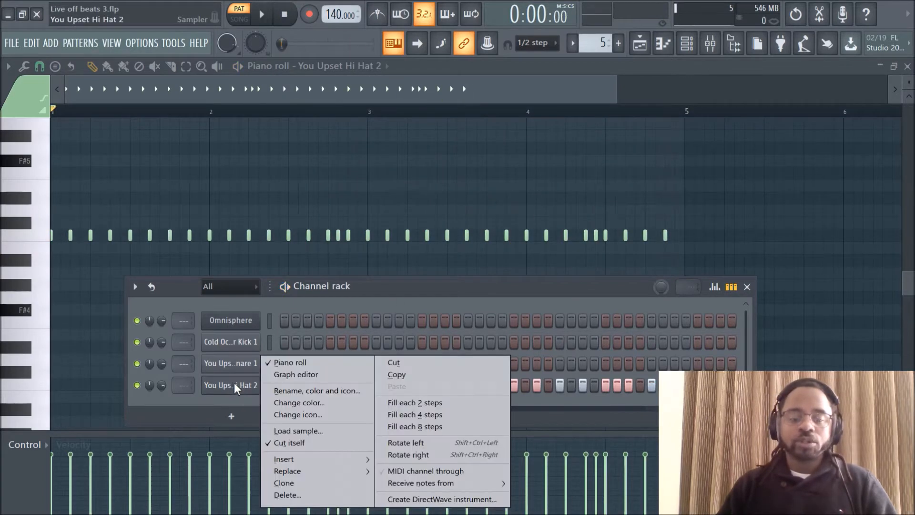
{"action": "left_click", "coordinate": [420, 402]}
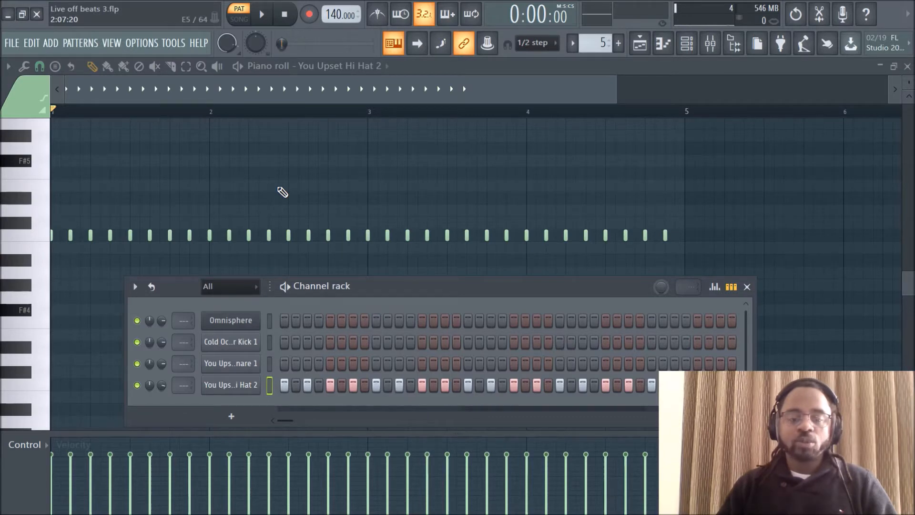
{"action": "key", "text": "F6"}
{"action": "key", "text": "space"}
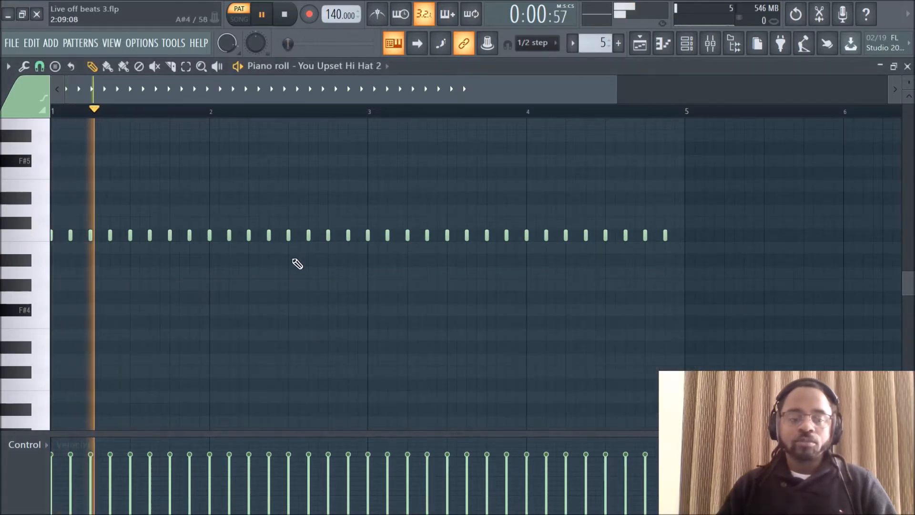
{"action": "left_click", "coordinate": [686, 43]}
{"action": "key", "text": "space"}
Step: Add extra hi-hat hits on steps 8, 18, 30, 36, 38 and 40 while the pattern plays
{"action": "left_click", "coordinate": [445, 384]}
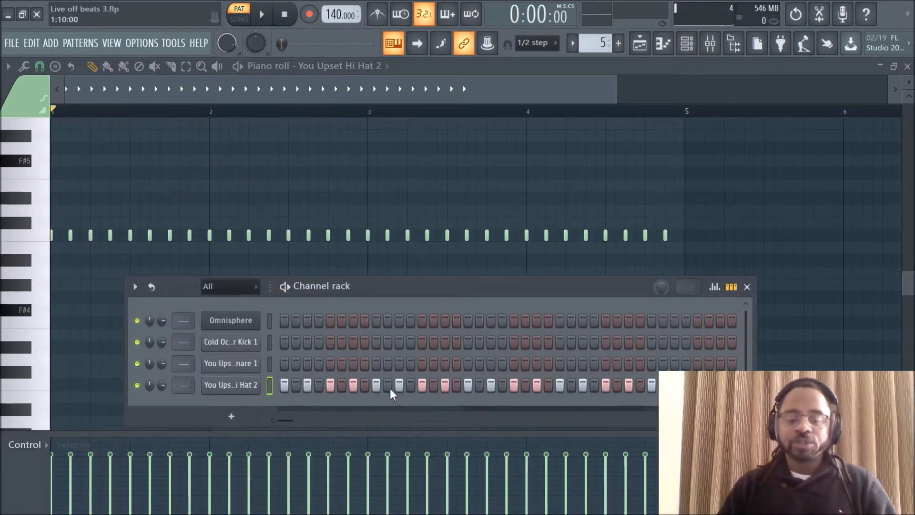
{"action": "key", "text": "space"}
{"action": "left_click", "coordinate": [364, 386]}
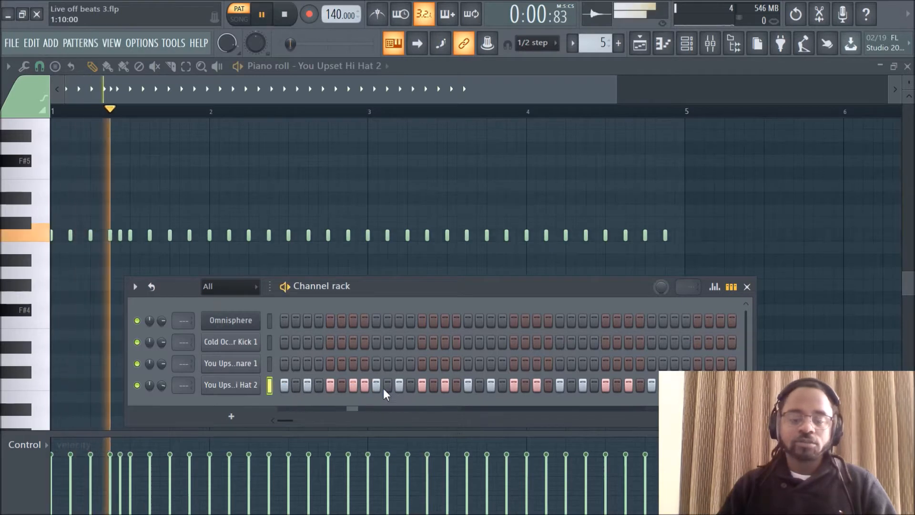
{"action": "left_click", "coordinate": [480, 386]}
{"action": "left_click", "coordinate": [617, 385]}
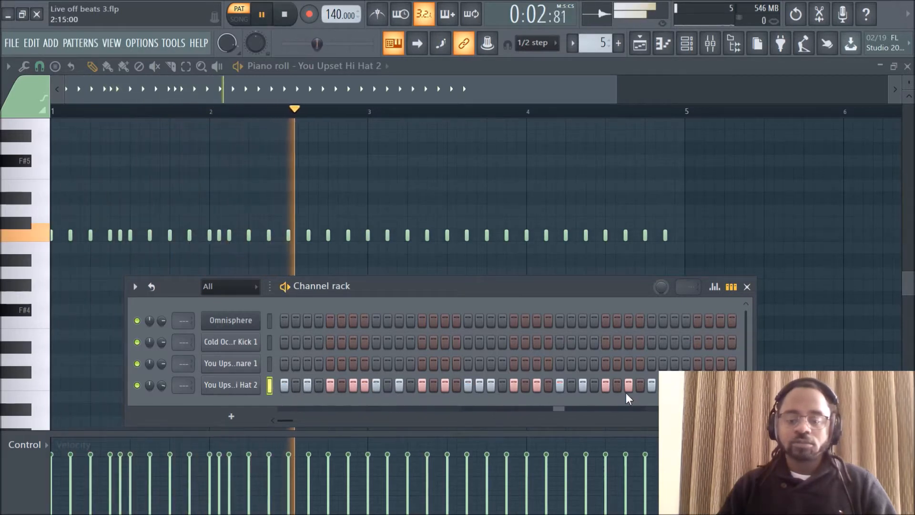
{"action": "left_click", "coordinate": [628, 386]}
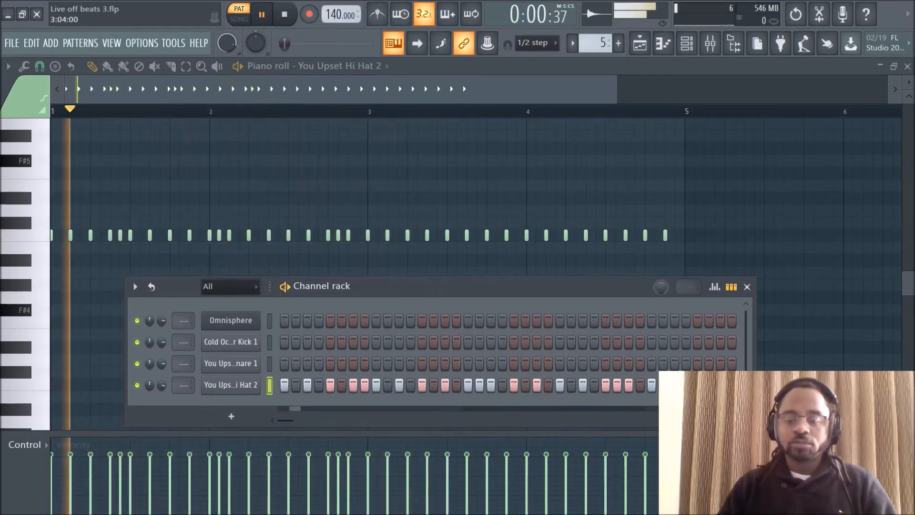
{"action": "left_click", "coordinate": [709, 386]}
{"action": "left_click", "coordinate": [732, 385]}
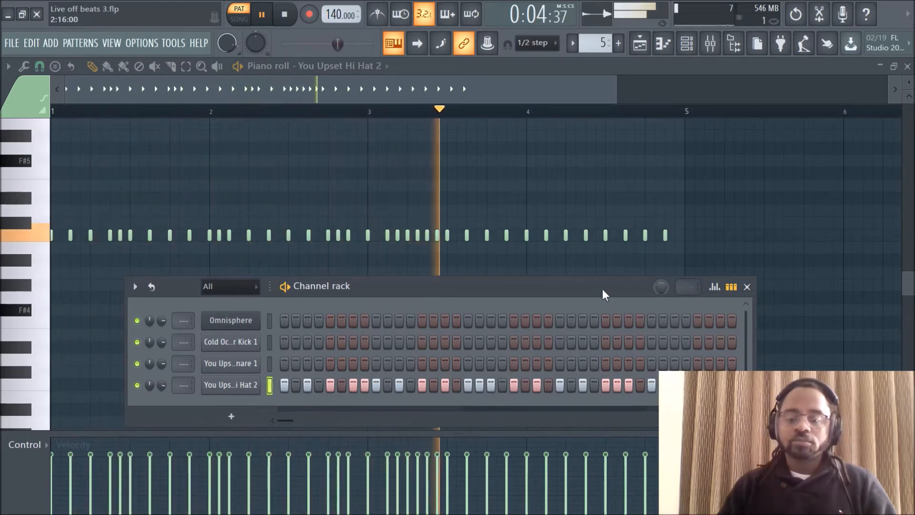
Step: Lengthen the hi-hat note at bar 3, step 13 to two steps with the Articulator, and set the piano roll snap to 1/4 step
{"action": "left_click_drag", "start_coordinate": [601, 288], "coordinate": [447, 279]}
{"action": "left_click_drag", "start_coordinate": [599, 336], "coordinate": [824, 344]}
{"action": "key", "text": "F6"}
{"action": "key", "text": "space"}
{"action": "scroll", "coordinate": [480, 116], "scroll_direction": "up", "scroll_amount": 4}
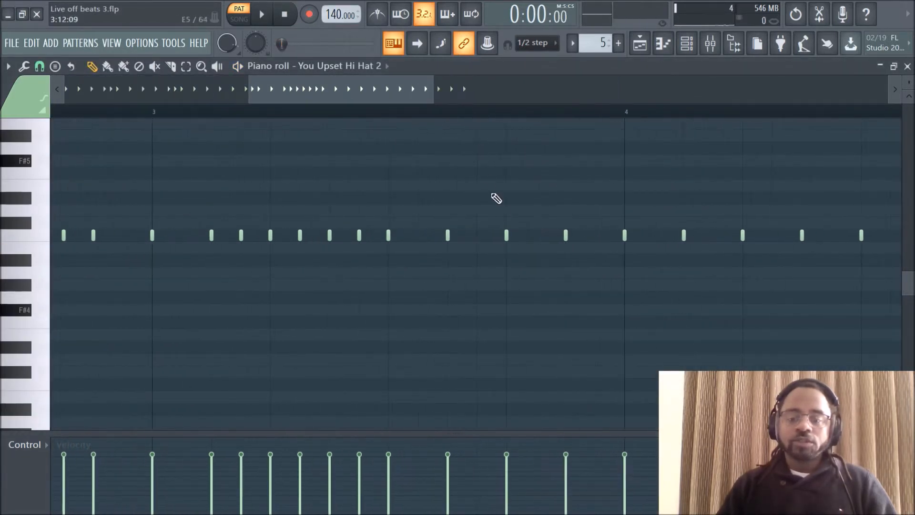
{"action": "left_click_drag", "start_coordinate": [493, 219], "coordinate": [529, 265]}
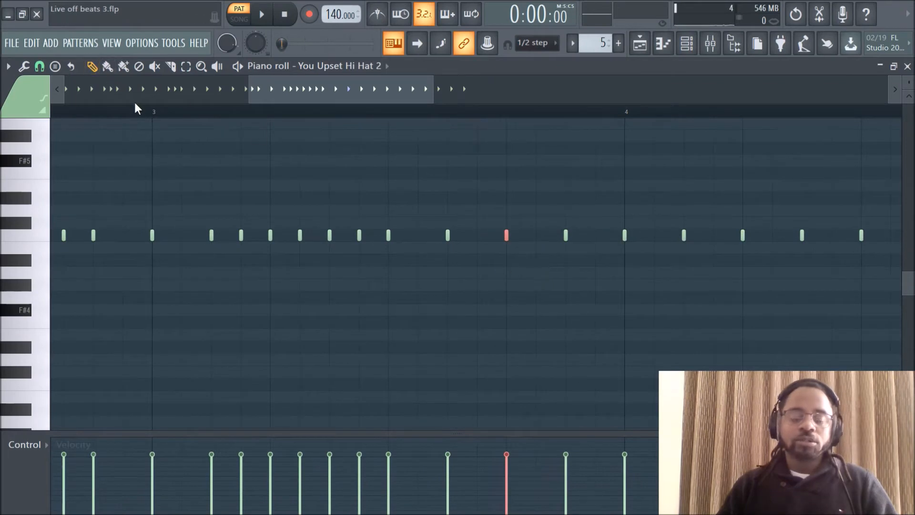
{"action": "key", "text": "alt+r"}
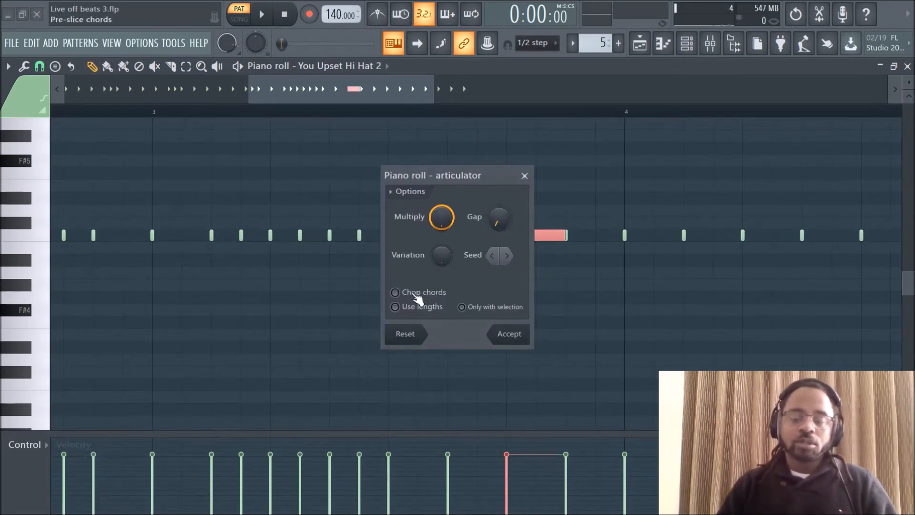
{"action": "left_click", "coordinate": [503, 335]}
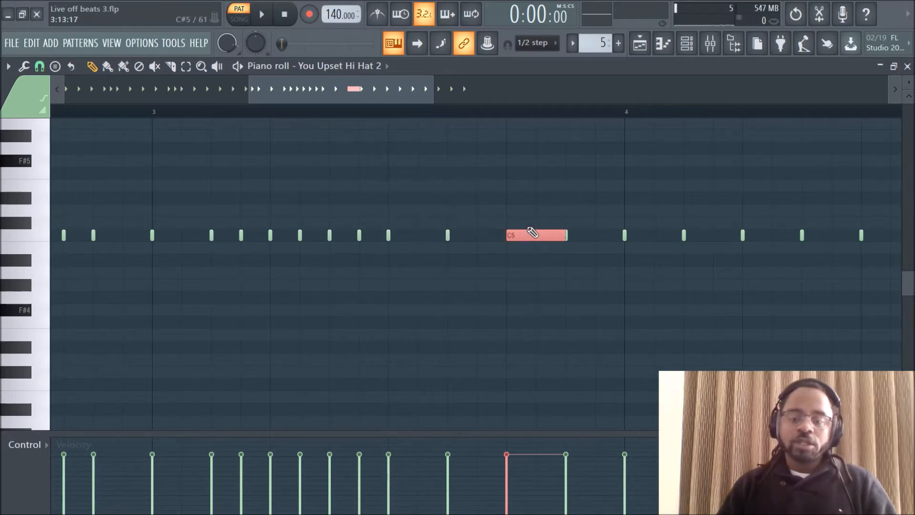
{"action": "left_click", "coordinate": [40, 67]}
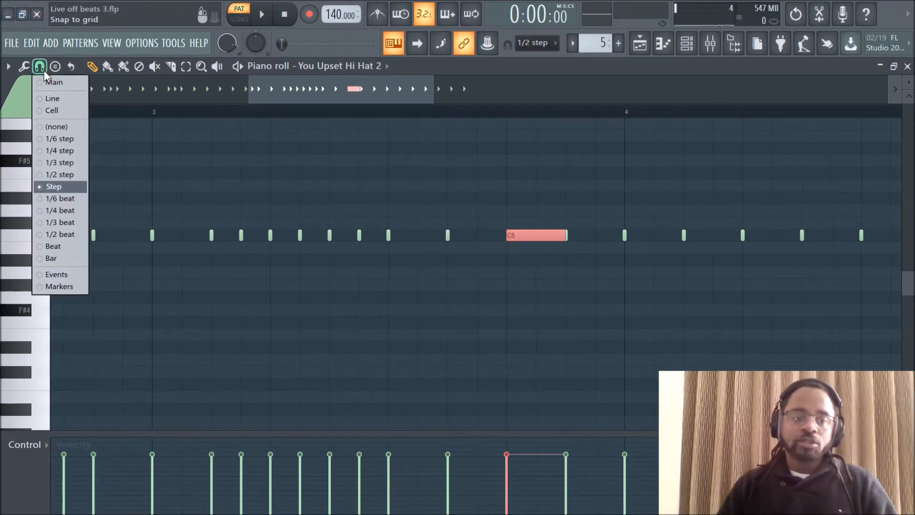
{"action": "left_click", "coordinate": [64, 153]}
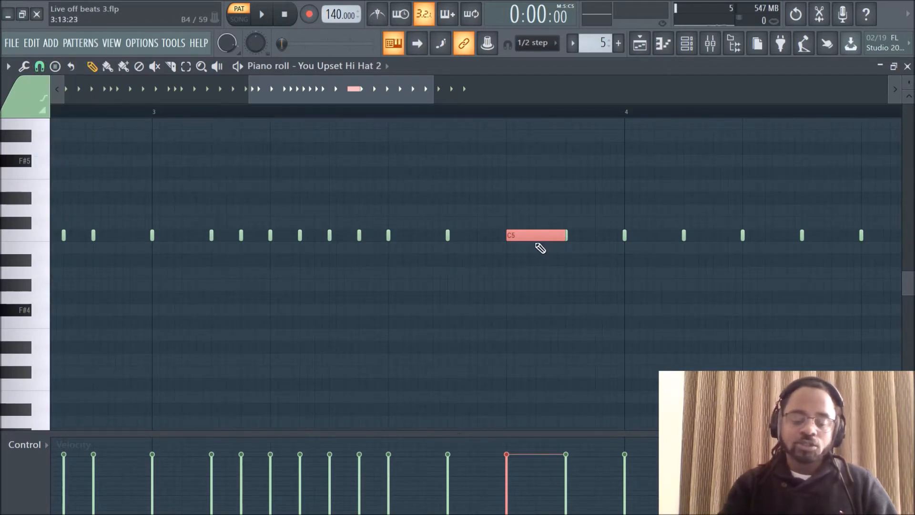
{"action": "key", "text": "ctrl+u"}
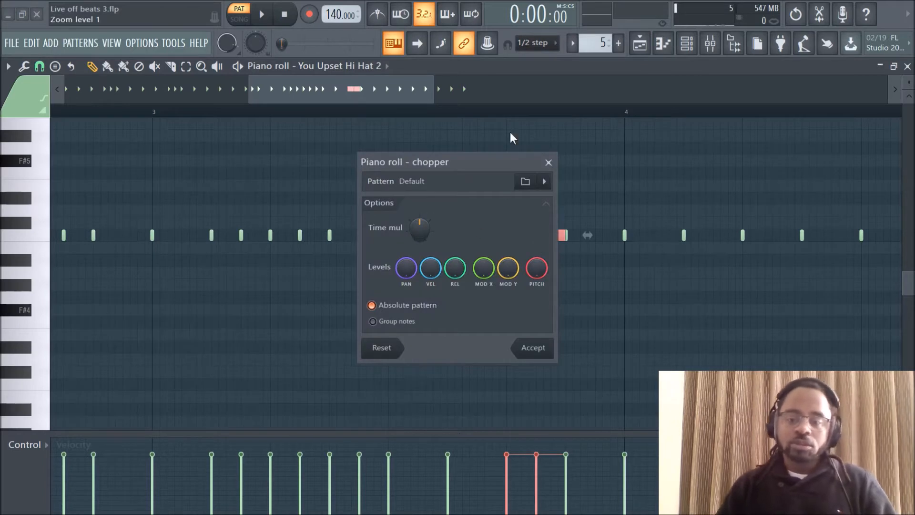
{"action": "left_click_drag", "start_coordinate": [478, 161], "coordinate": [373, 204]}
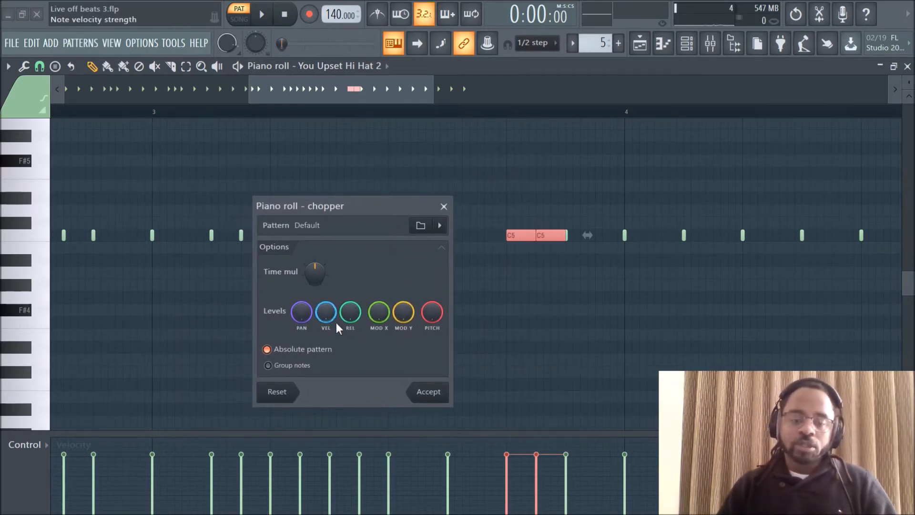
{"action": "left_click_drag", "start_coordinate": [313, 281], "coordinate": [313, 310]}
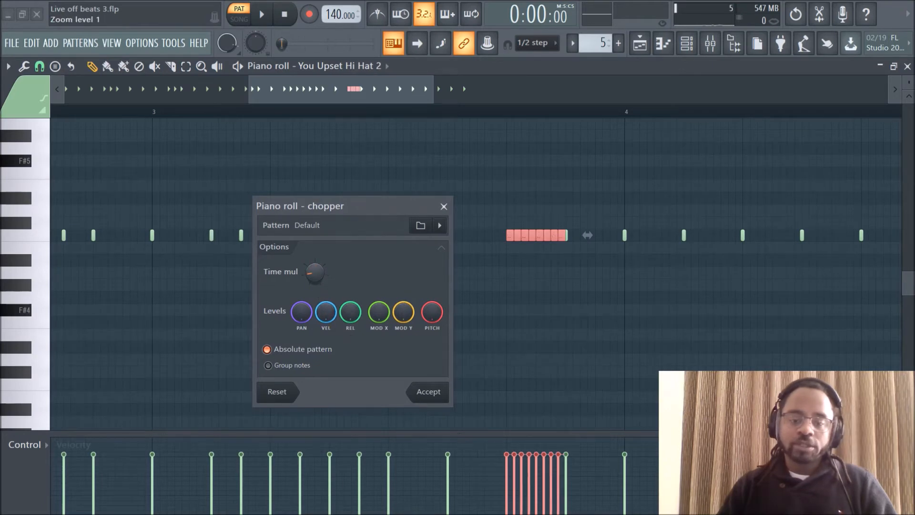
{"action": "mouse_move", "coordinate": [314, 273]}
{"action": "left_mouse_down"}
{"action": "mouse_move", "coordinate": [315, 287]}
{"action": "mouse_move", "coordinate": [314, 263]}
{"action": "left_mouse_up"}
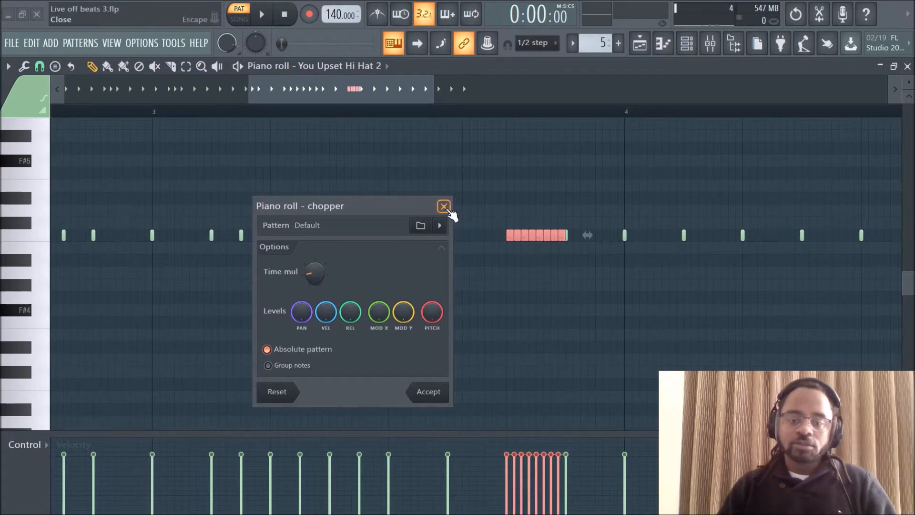
{"action": "left_click", "coordinate": [444, 206]}
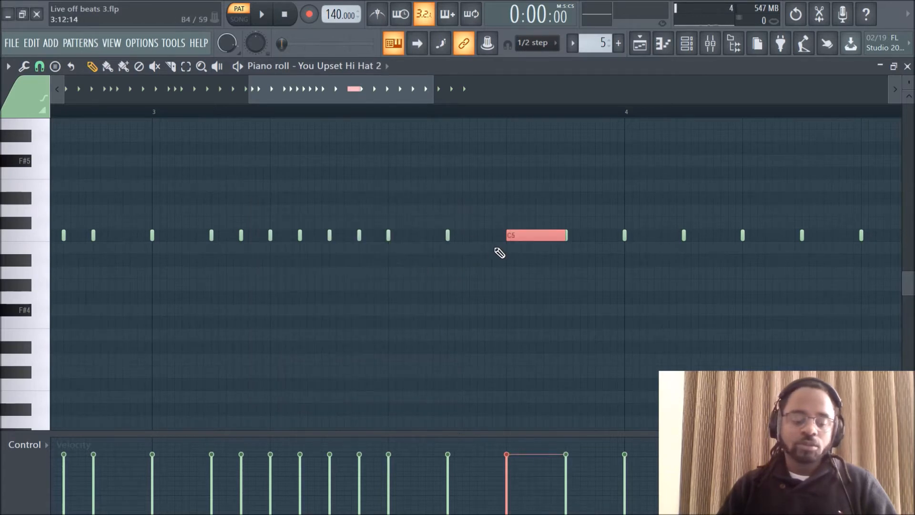
Step: Chop the lengthened hi-hat note into eight equal notes with the Chopper's time multiplier and play the pattern
{"action": "key", "text": "alt+u"}
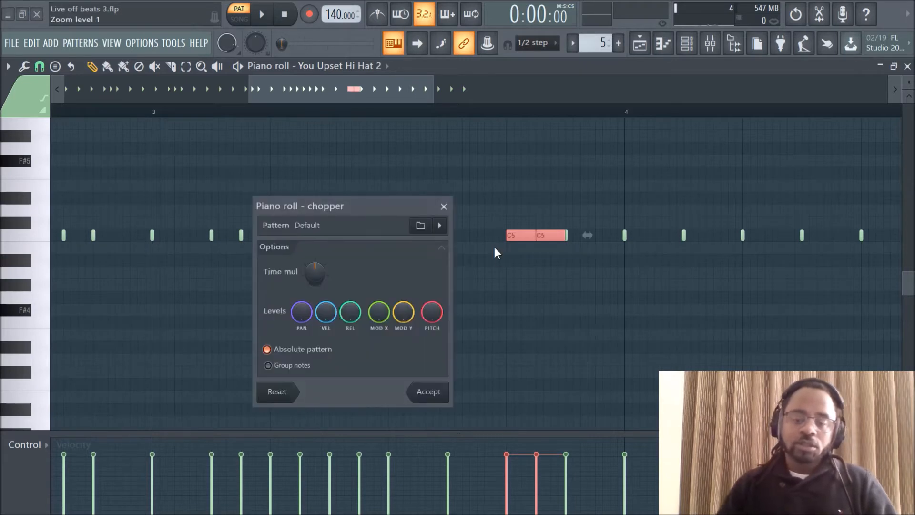
{"action": "left_click_drag", "start_coordinate": [314, 272], "coordinate": [314, 284]}
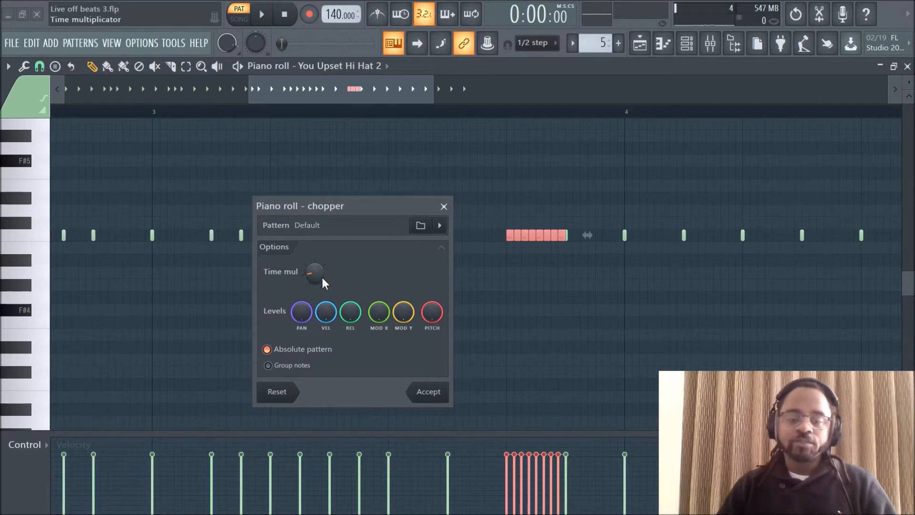
{"action": "left_click", "coordinate": [428, 392]}
{"action": "key", "text": "space"}
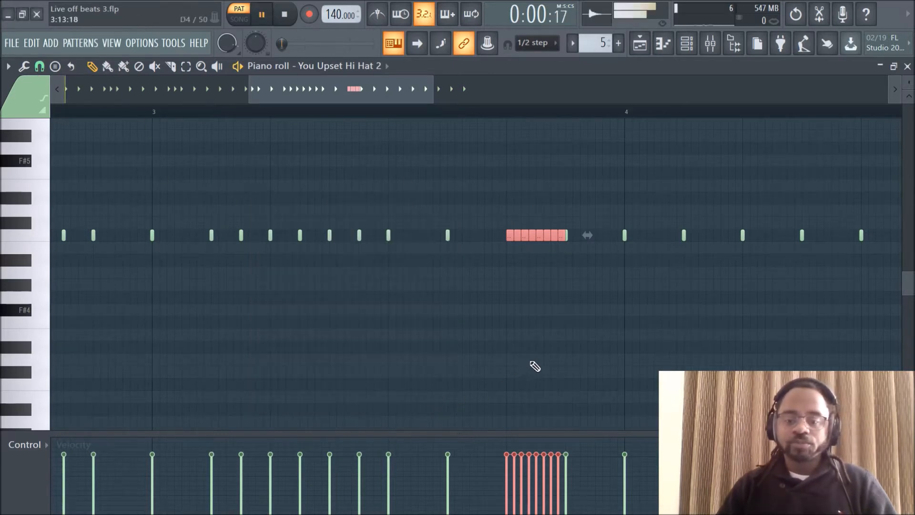
{"action": "scroll", "coordinate": [472, 114], "scroll_direction": "down", "scroll_amount": 1}
{"action": "scroll", "coordinate": [473, 117], "scroll_direction": "down", "scroll_amount": 3}
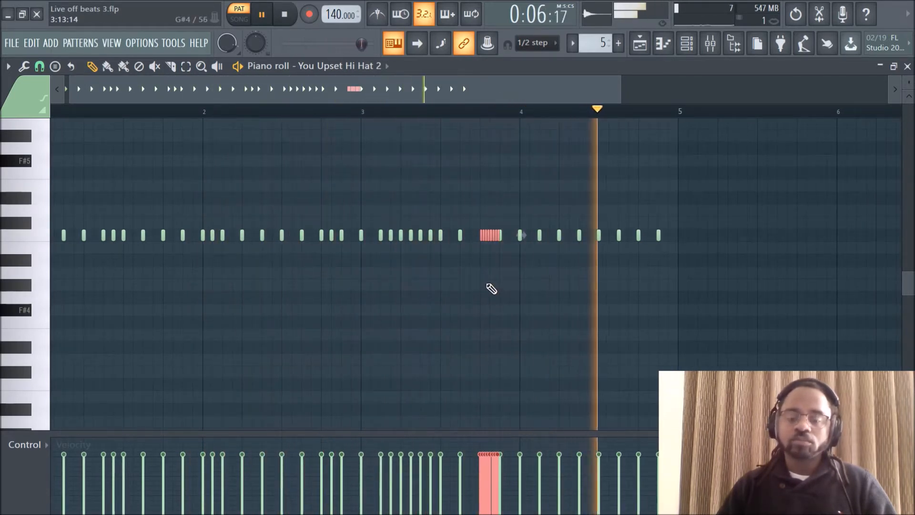
{"action": "scroll", "coordinate": [473, 116], "scroll_direction": "up", "scroll_amount": 2}
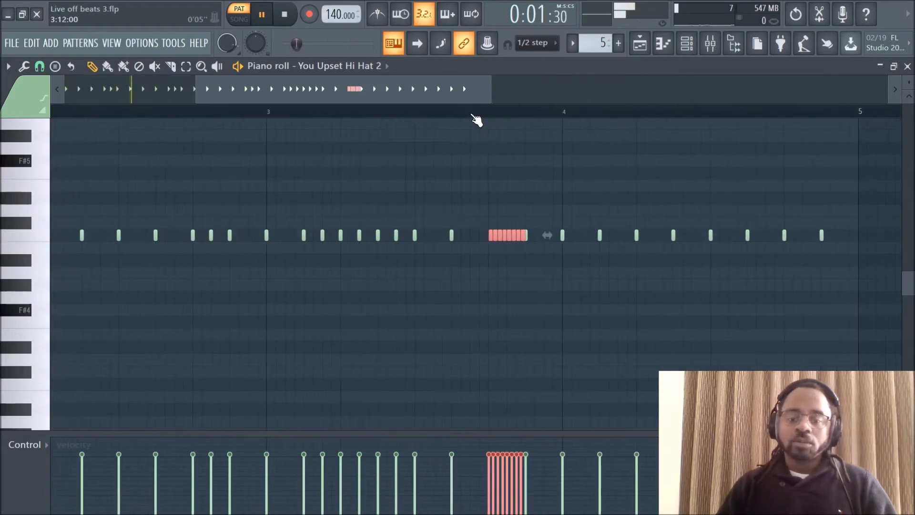
{"action": "key", "text": "space"}
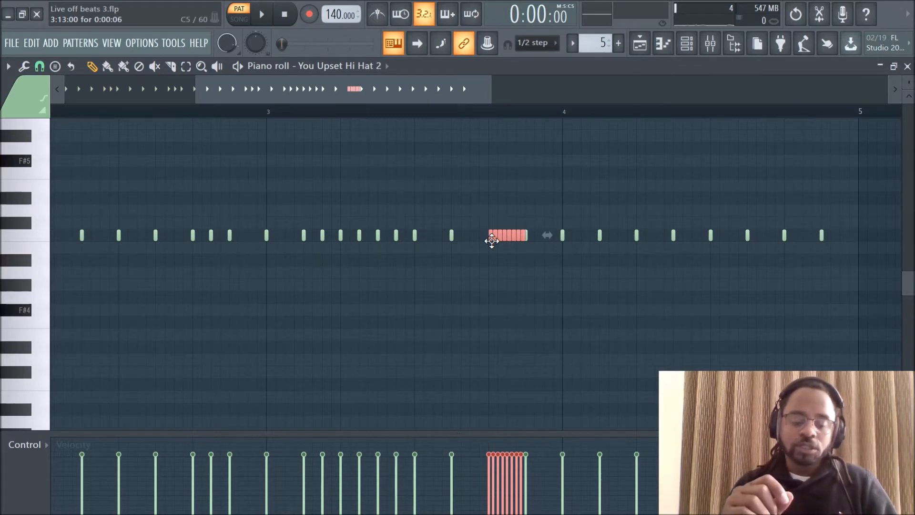
Step: Randomize the velocity of the eight chopped notes at 26%, bipolar, and play the pattern
{"action": "key", "text": "alt+r"}
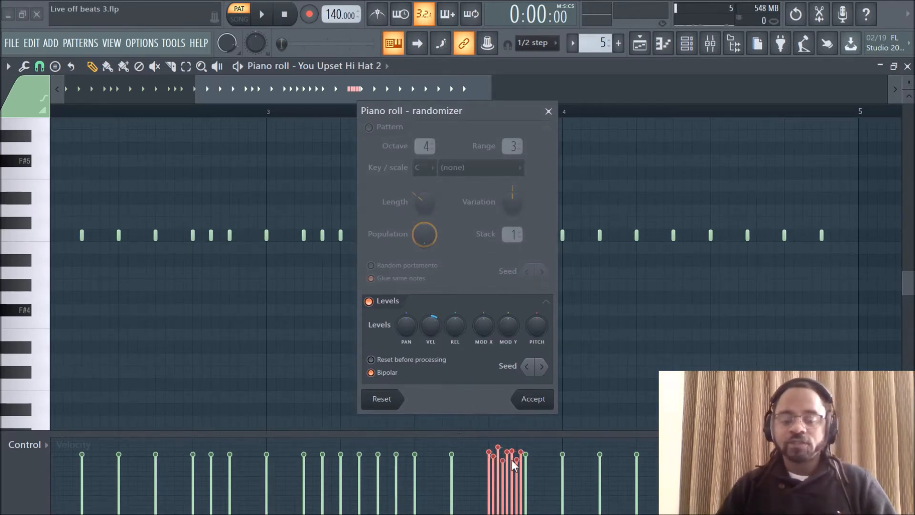
{"action": "mouse_move", "coordinate": [422, 323]}
{"action": "left_mouse_down"}
{"action": "mouse_move", "coordinate": [422, 342]}
{"action": "mouse_move", "coordinate": [421, 323]}
{"action": "left_mouse_up"}
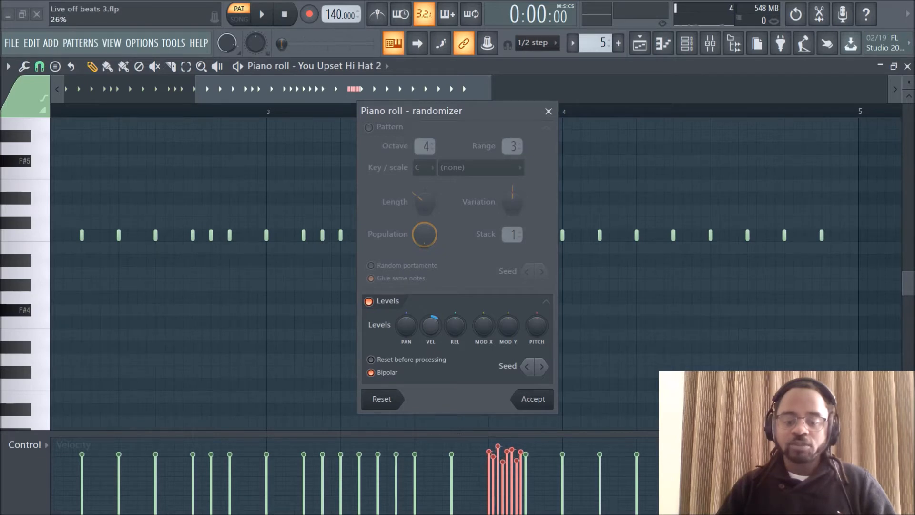
{"action": "left_click", "coordinate": [533, 399]}
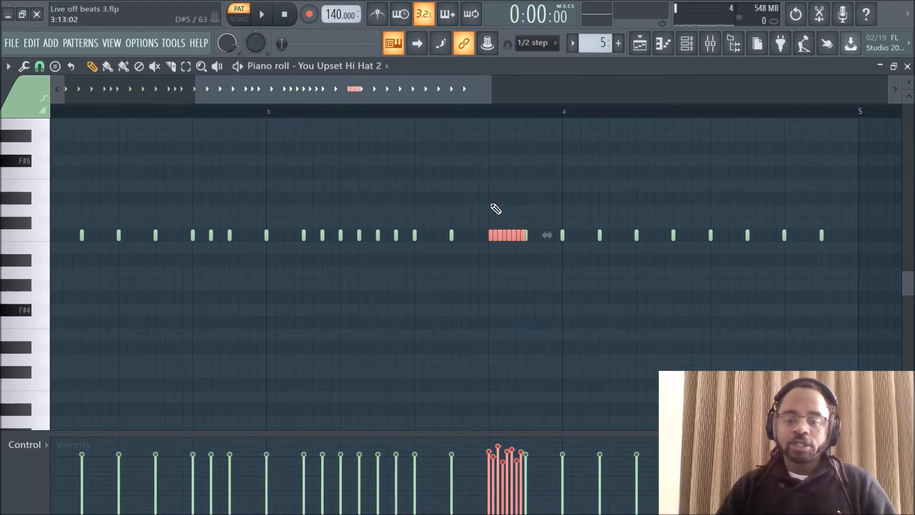
{"action": "key", "text": "space"}
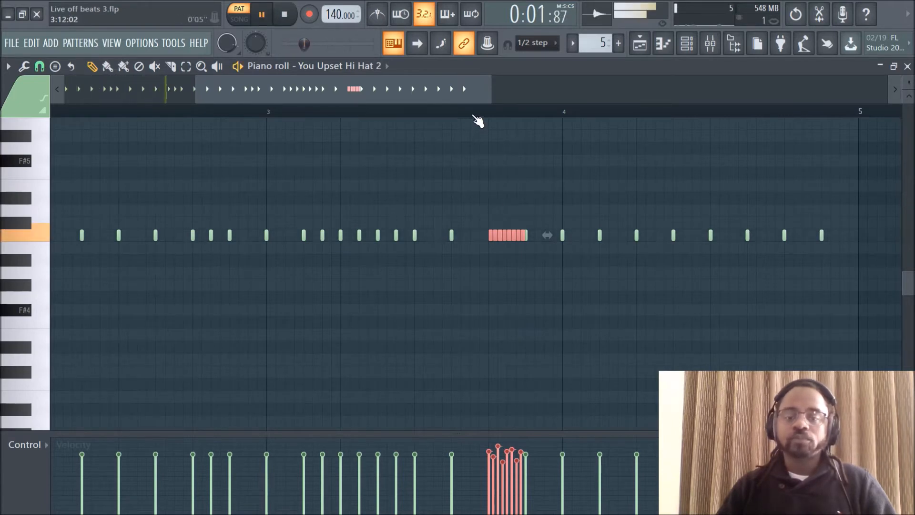
{"action": "scroll", "coordinate": [478, 122], "scroll_direction": "down", "scroll_amount": 2}
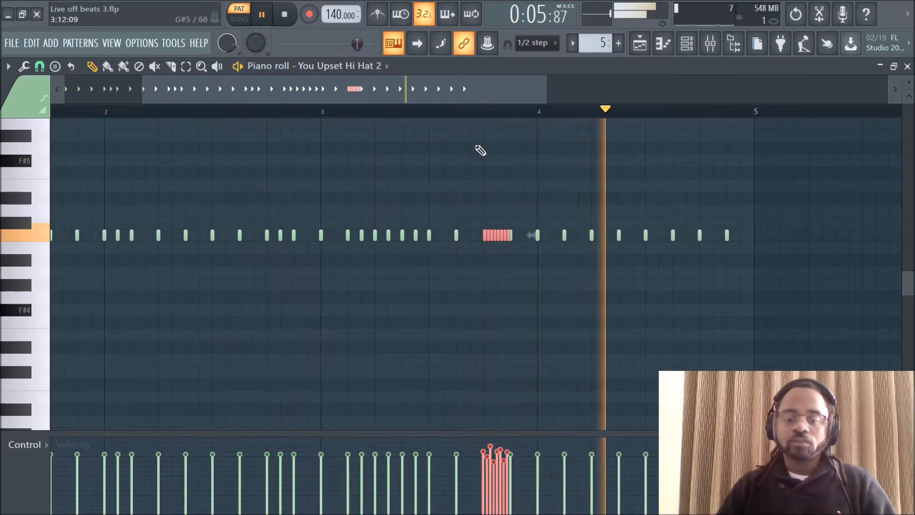
{"action": "key", "text": "space"}
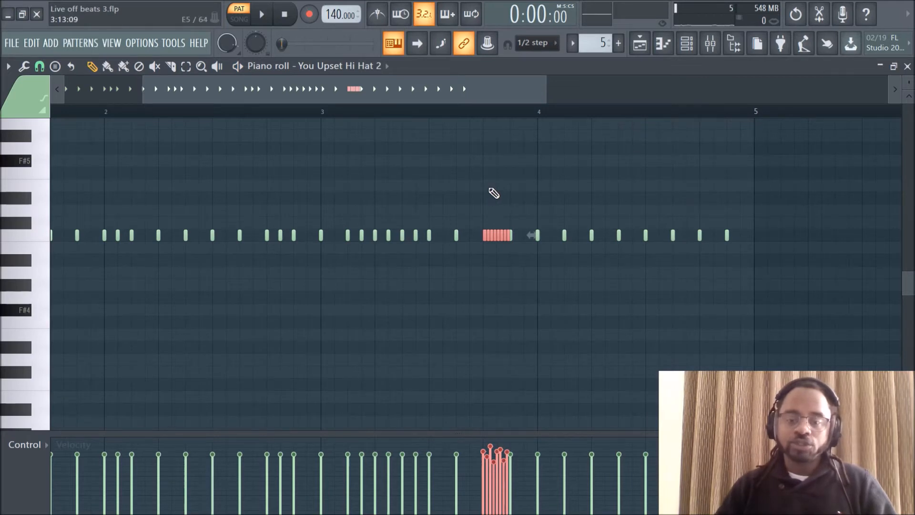
Step: Lower the velocity of the eight selected chopped hi-hat notes slightly, play the pattern and clear the selection
{"action": "scroll", "coordinate": [494, 193], "scroll_direction": "down", "scroll_amount": 5}
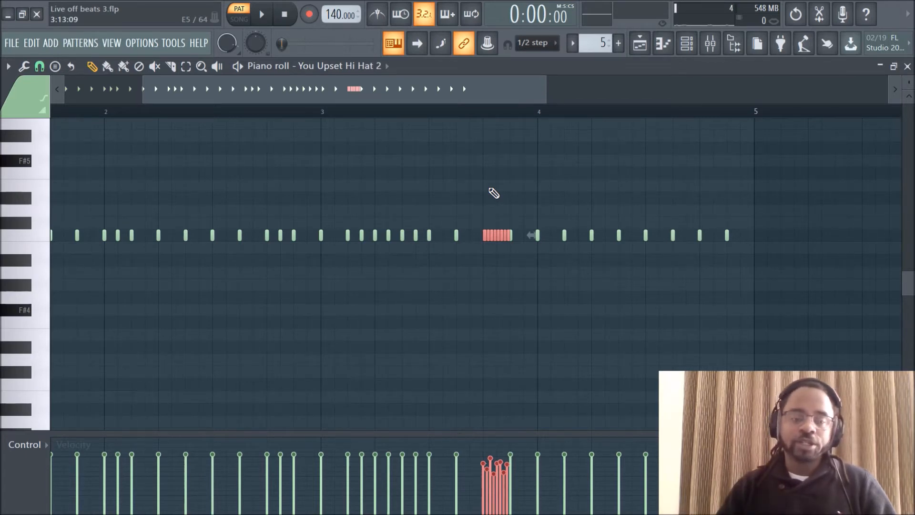
{"action": "key", "text": "space"}
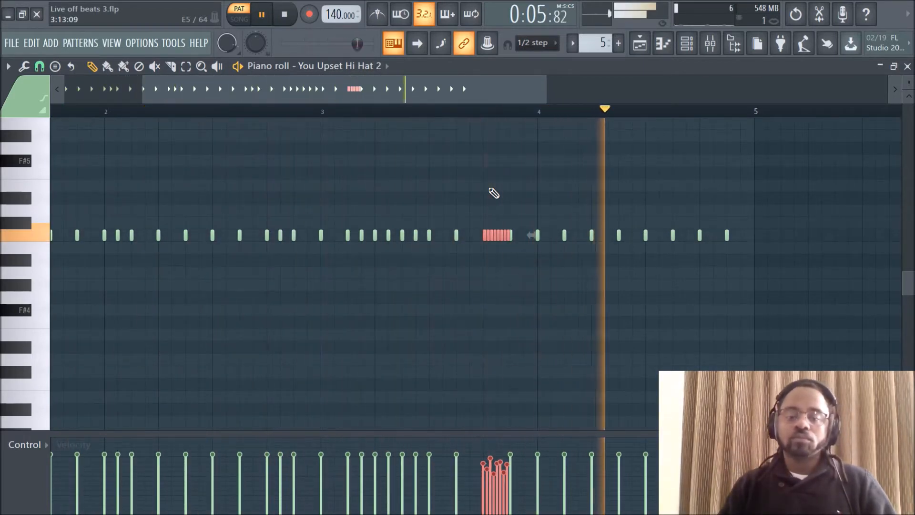
{"action": "key", "text": "ctrl+d"}
{"action": "left_click_drag", "start_coordinate": [384, 91], "coordinate": [300, 90]}
{"action": "left_click", "coordinate": [687, 53]}
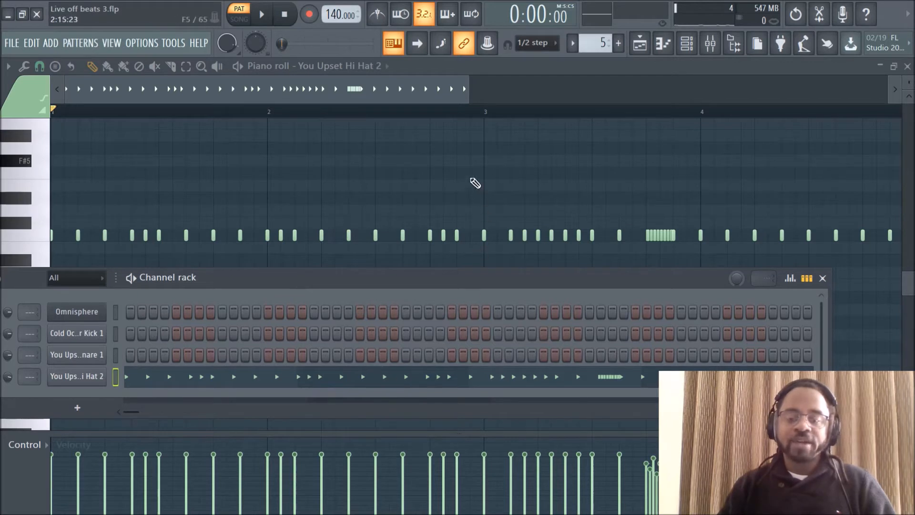
{"action": "key", "text": "F6"}
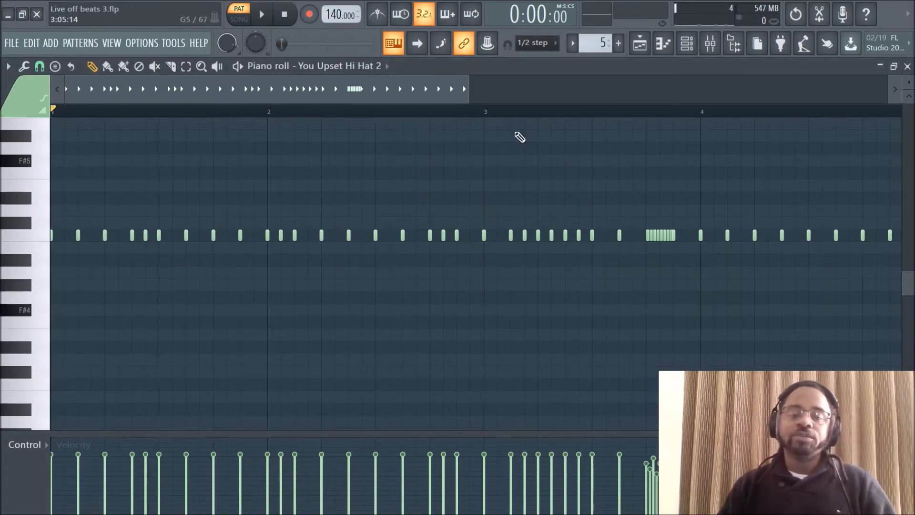
{"action": "scroll", "coordinate": [396, 115], "scroll_direction": "down", "scroll_amount": 1}
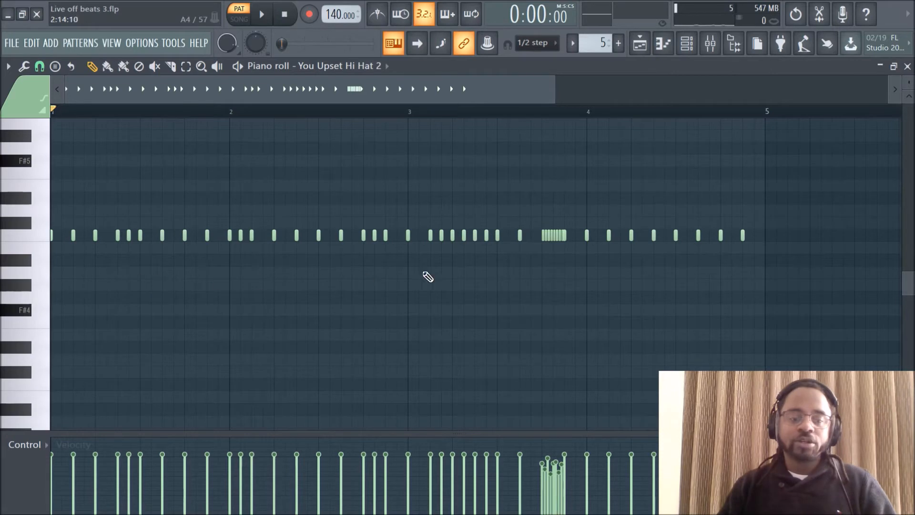
{"action": "scroll", "coordinate": [404, 118], "scroll_direction": "up", "scroll_amount": 2}
{"action": "left_click_drag", "start_coordinate": [386, 86], "coordinate": [129, 86]}
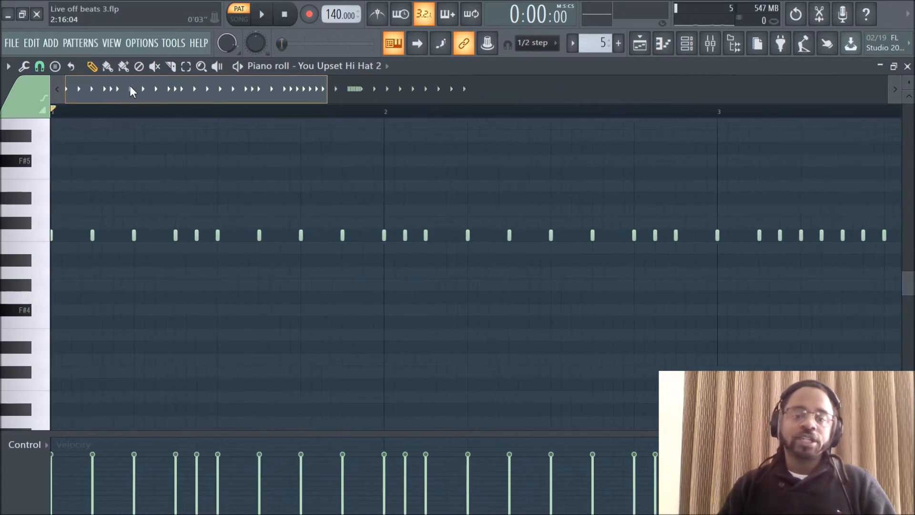
{"action": "scroll", "coordinate": [239, 116], "scroll_direction": "down", "scroll_amount": 2}
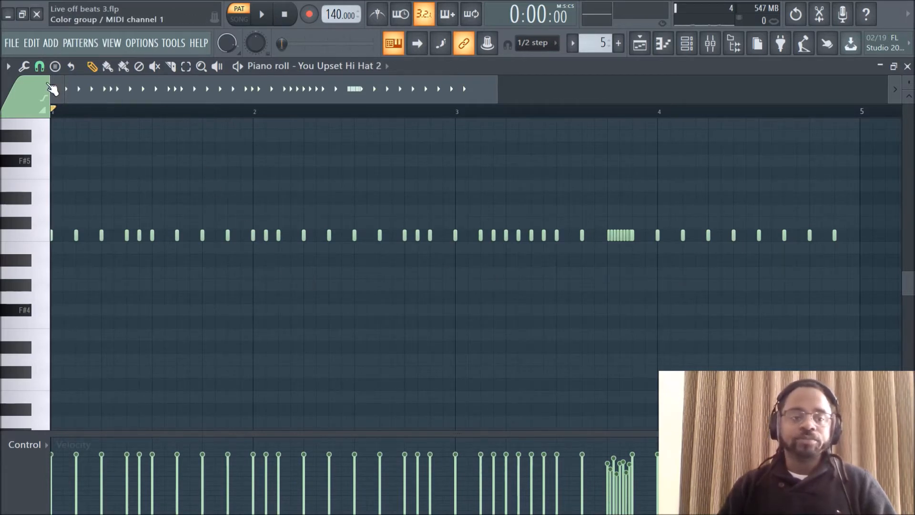
Step: Set the piano roll snap to 1/3 beat and play the start of the pattern
{"action": "left_click", "coordinate": [40, 67]}
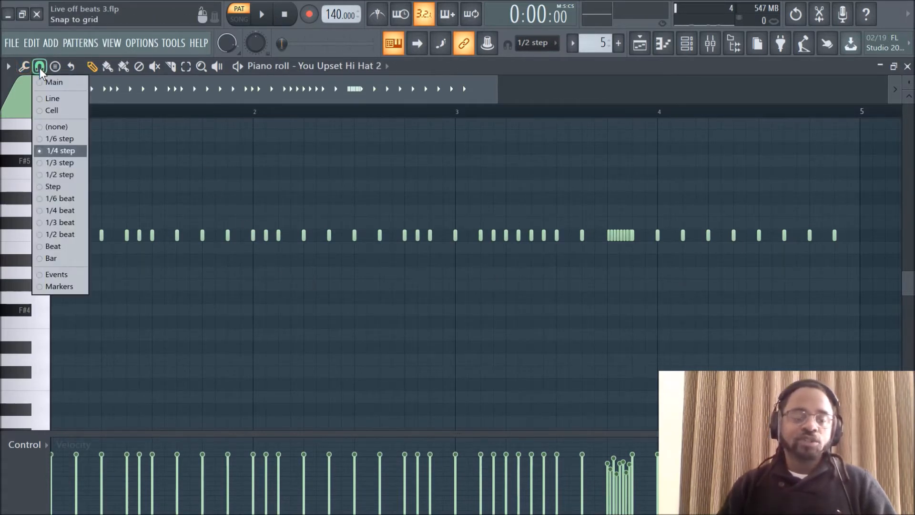
{"action": "left_click", "coordinate": [56, 126]}
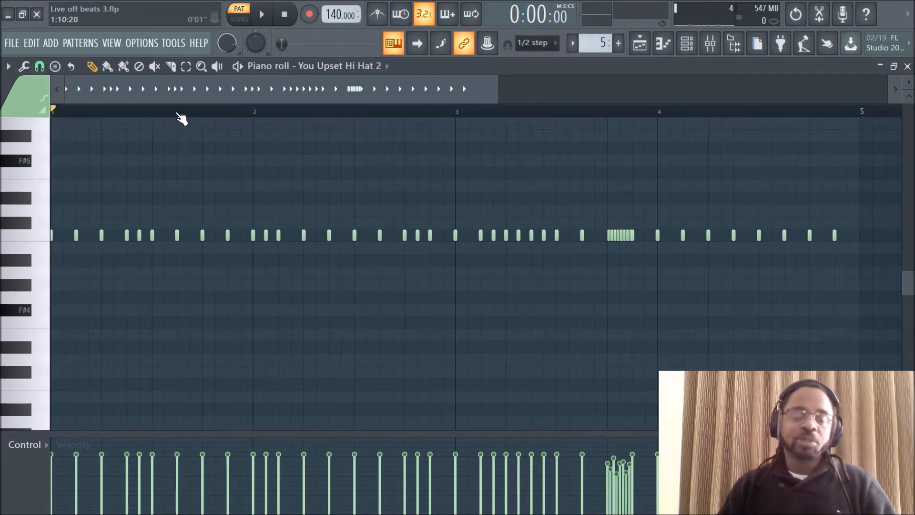
{"action": "left_click", "coordinate": [40, 68]}
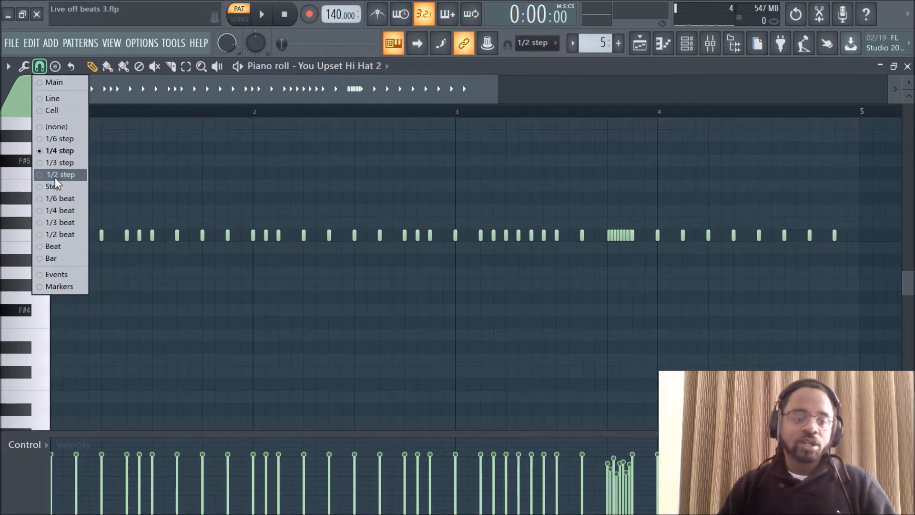
{"action": "left_click", "coordinate": [56, 225]}
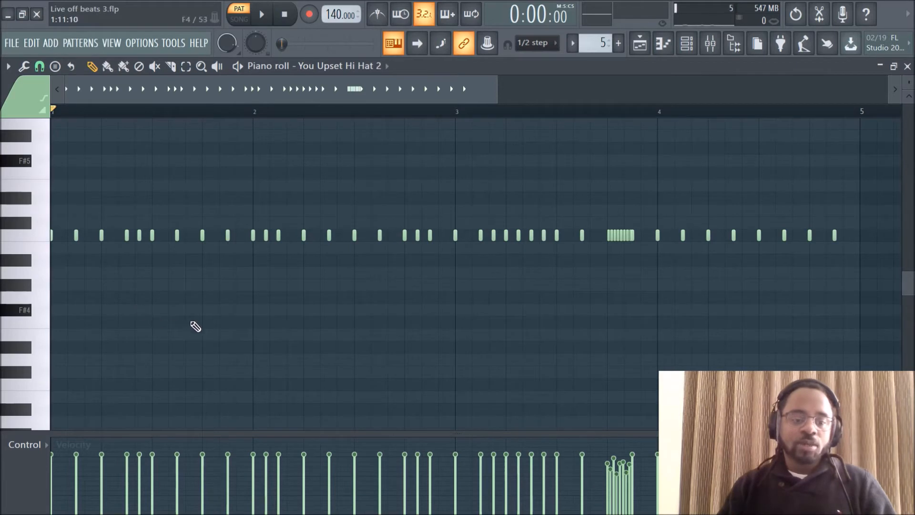
{"action": "key", "text": "space"}
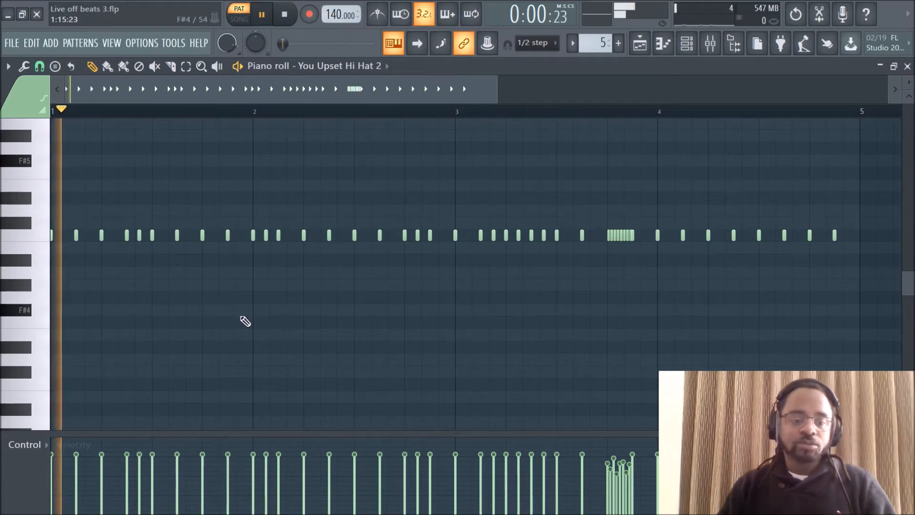
{"action": "key", "text": "space"}
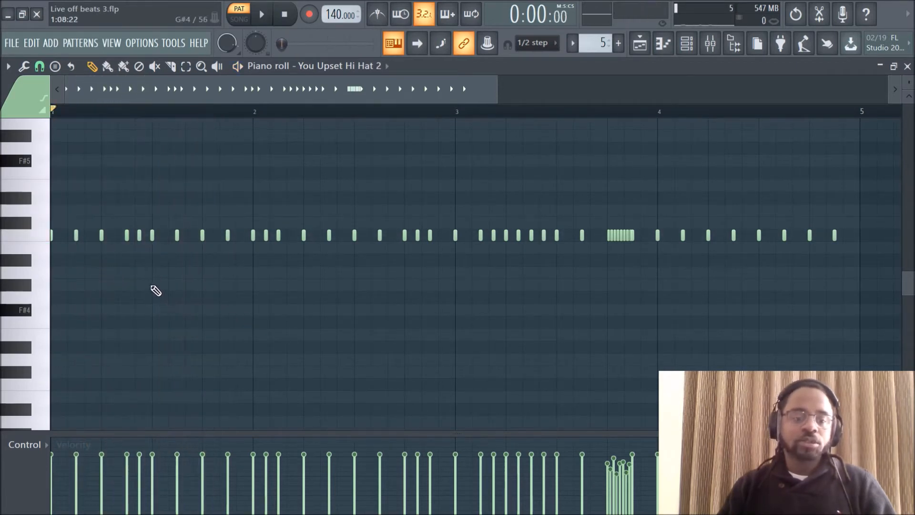
Step: Add four descending hi-hat notes from A4 to F#4, spaced 1/3 beat apart from bar 1, step 9, and play them
{"action": "left_click", "coordinate": [152, 273]}
{"action": "left_click", "coordinate": [167, 272]}
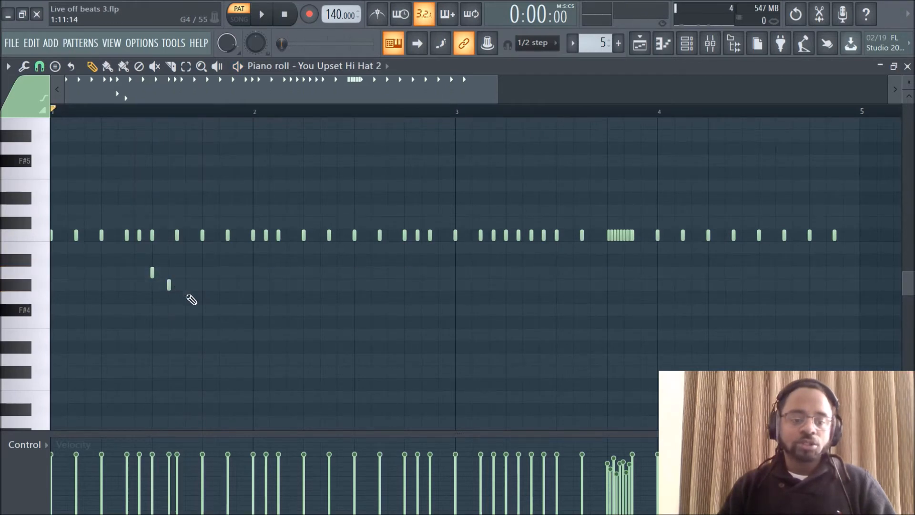
{"action": "key", "text": "space"}
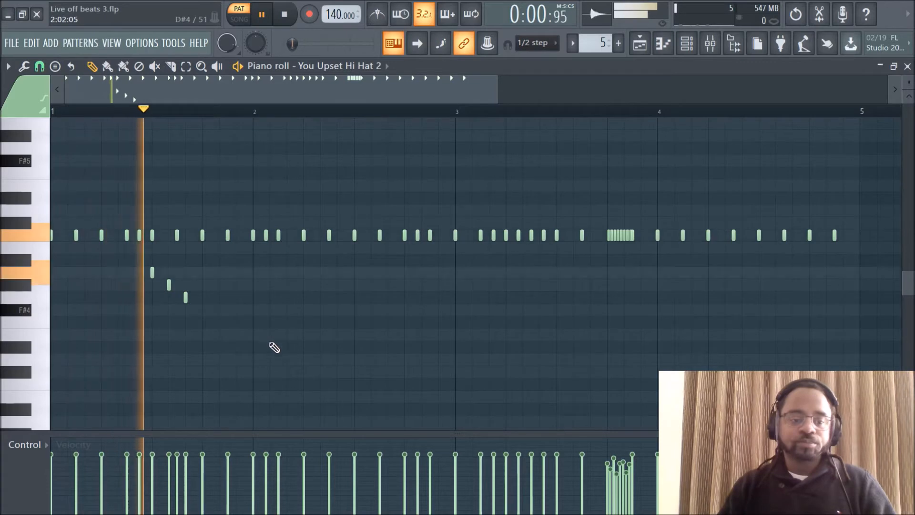
{"action": "key", "text": "space"}
{"action": "left_click", "coordinate": [201, 310]}
{"action": "key", "text": "space"}
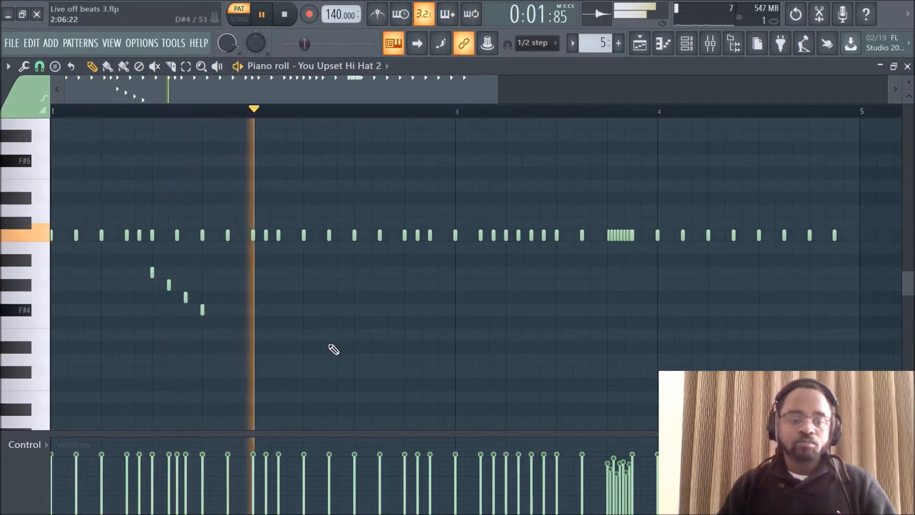
{"action": "key", "text": "space"}
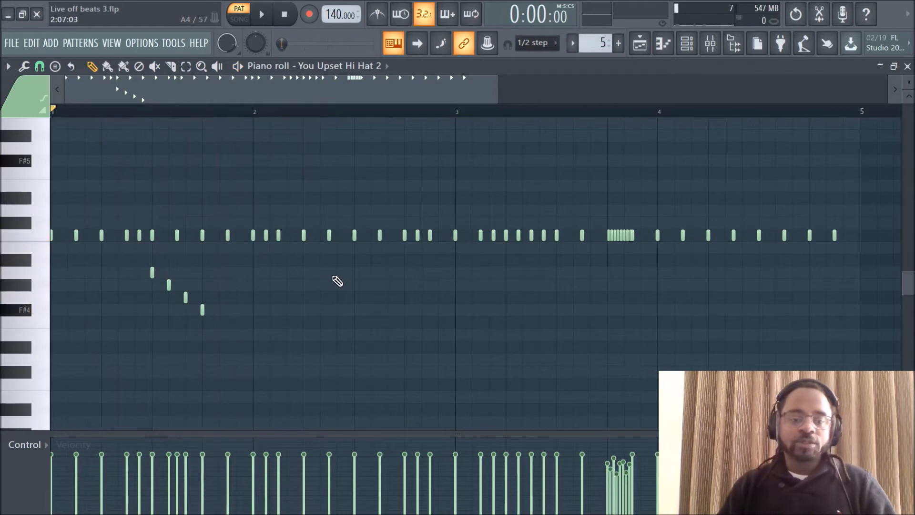
Step: Set the snap to 1/4 step and add five A4 hi-hat notes half a step apart from bar 2, step 5
{"action": "left_click", "coordinate": [40, 67]}
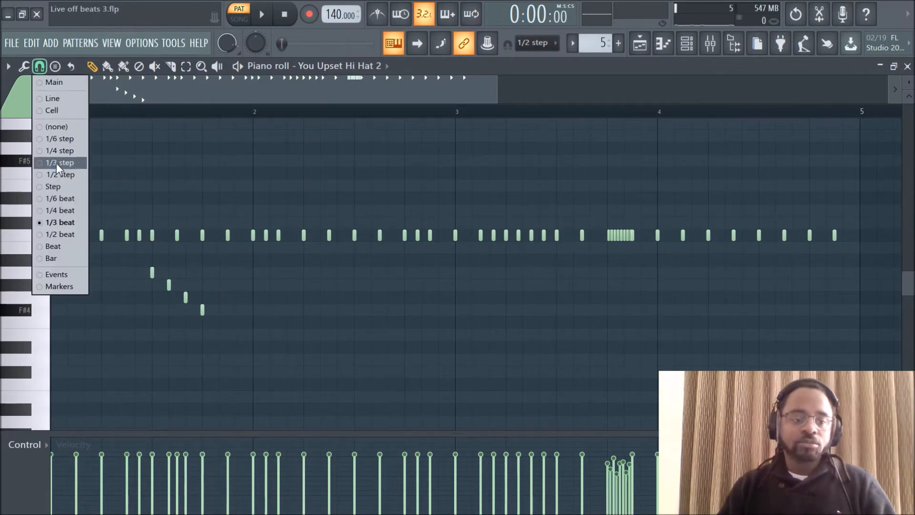
{"action": "left_click", "coordinate": [57, 149]}
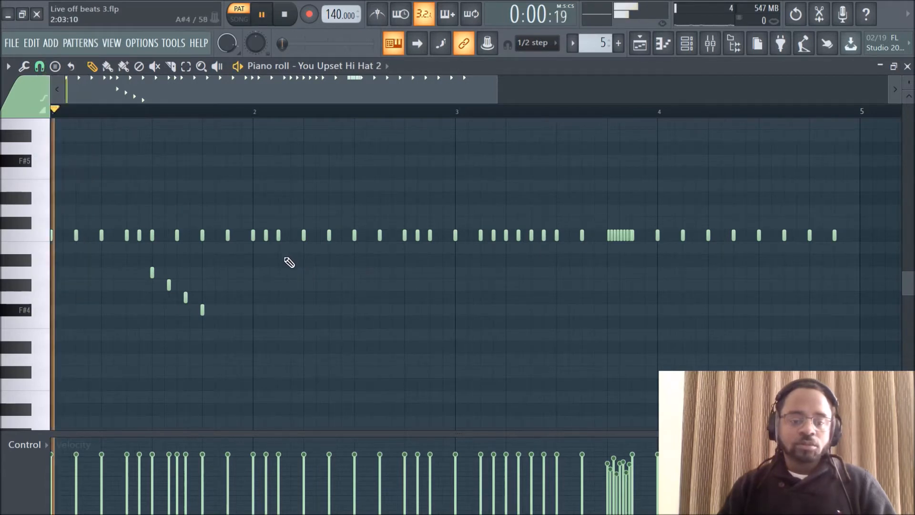
{"action": "key", "text": "space"}
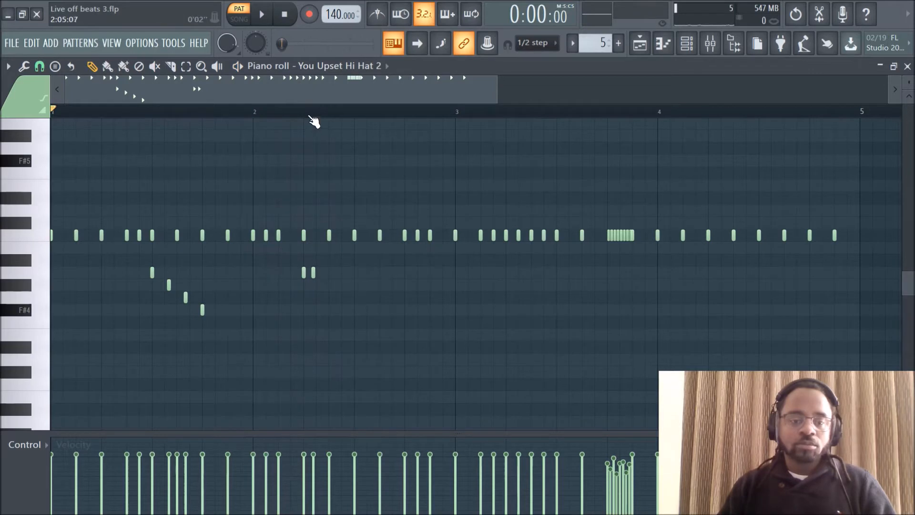
{"action": "scroll", "coordinate": [314, 123], "scroll_direction": "up", "scroll_amount": 3}
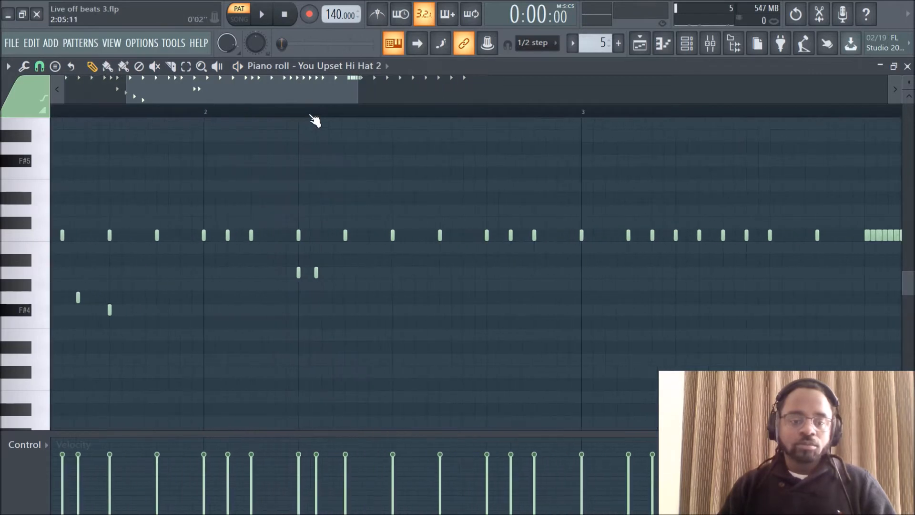
{"action": "left_click", "coordinate": [311, 273]}
{"action": "left_click", "coordinate": [323, 273]}
{"action": "left_click", "coordinate": [334, 273]}
{"action": "key", "text": "space"}
{"action": "left_click", "coordinate": [346, 274]}
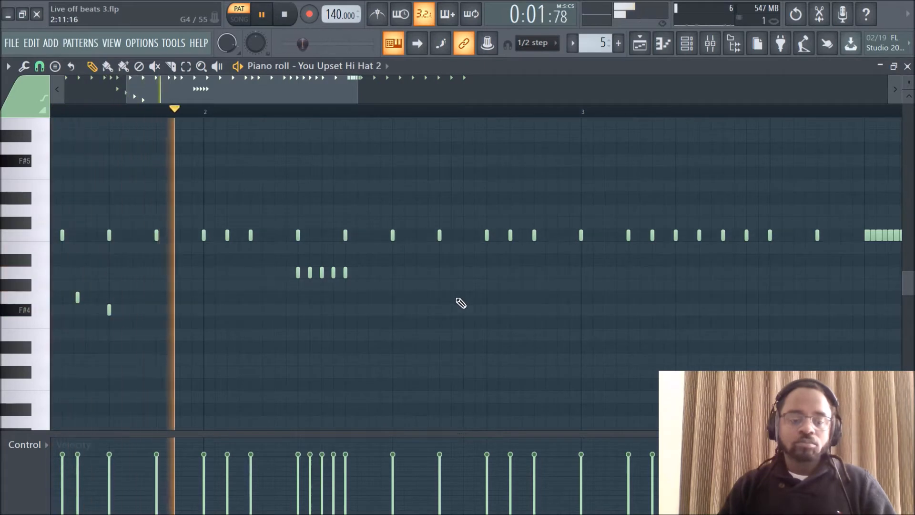
{"action": "key", "text": "space"}
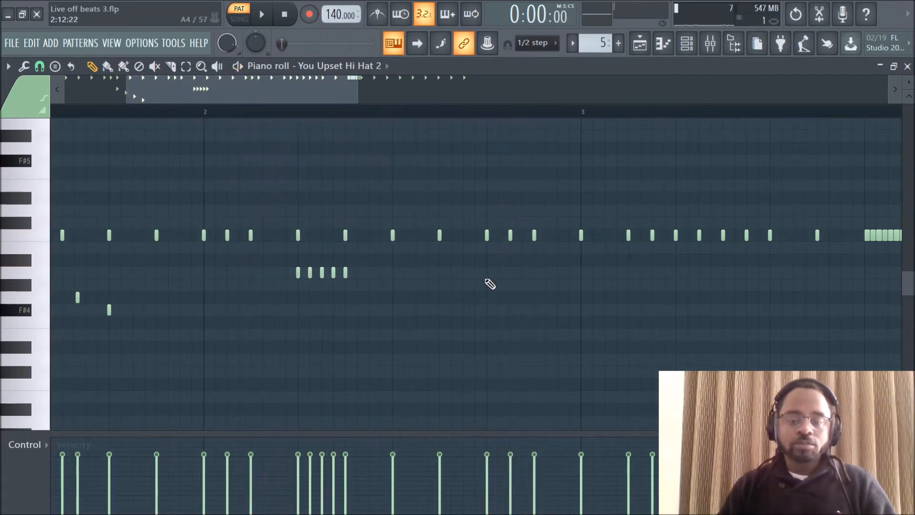
Step: Select the five closely spaced notes in bar 2, raise them to D5 and play the pattern
{"action": "scroll", "coordinate": [448, 122], "scroll_direction": "down", "scroll_amount": 2}
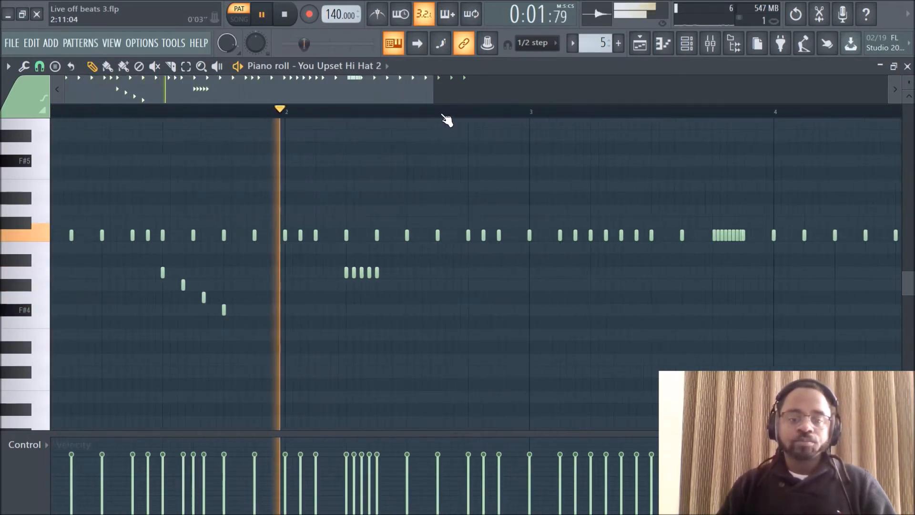
{"action": "key", "text": "space"}
{"action": "left_click_drag", "start_coordinate": [338, 254], "coordinate": [431, 314]}
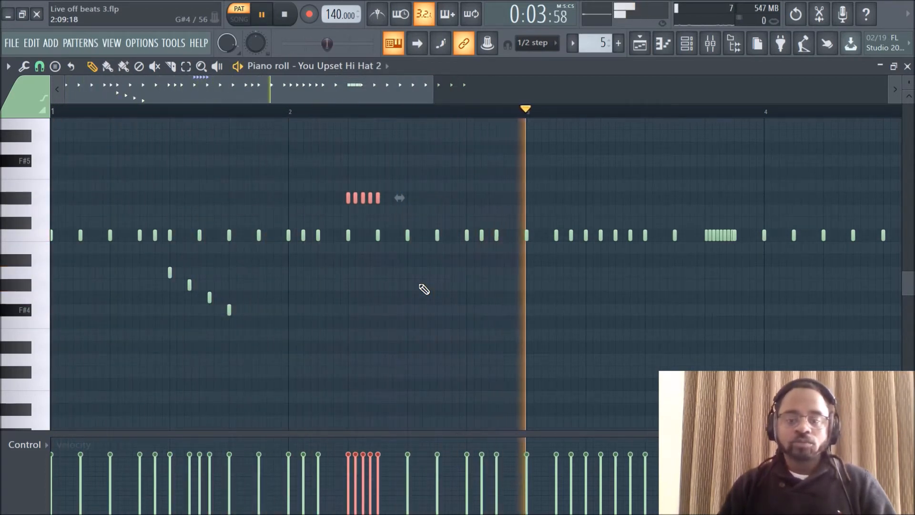
{"action": "key", "text": "space"}
{"action": "key", "text": "space"}
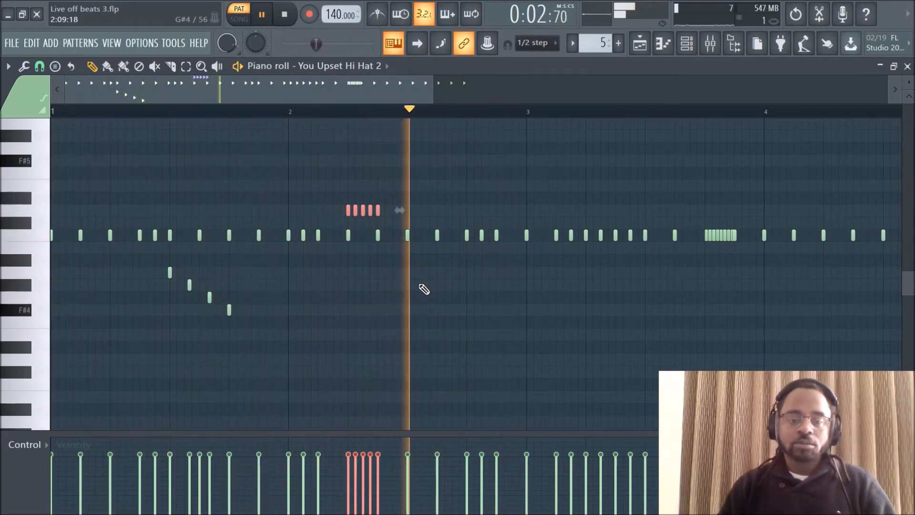
{"action": "key", "text": "space"}
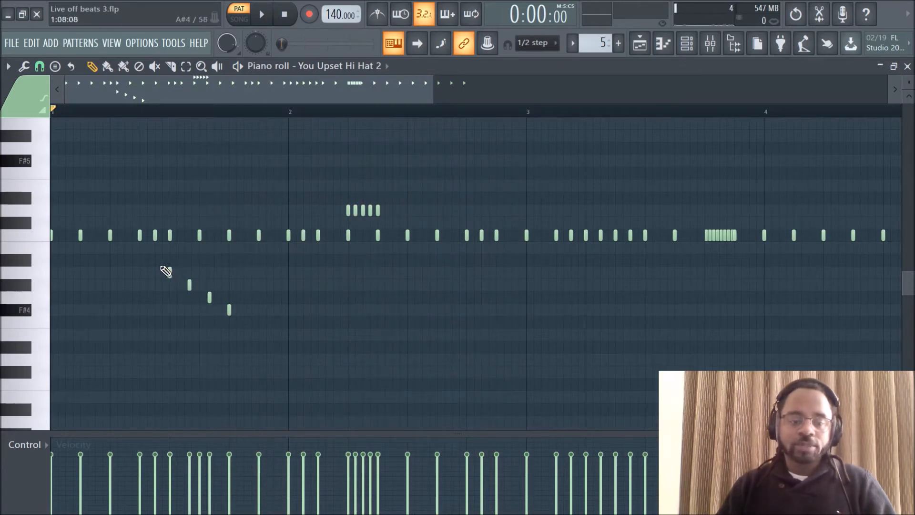
Step: Copy the first three notes of bar 1's descending run to bar 2, step 9, align them all on A4 and play the pattern
{"action": "left_click_drag", "start_coordinate": [197, 294], "coordinate": [215, 315]}
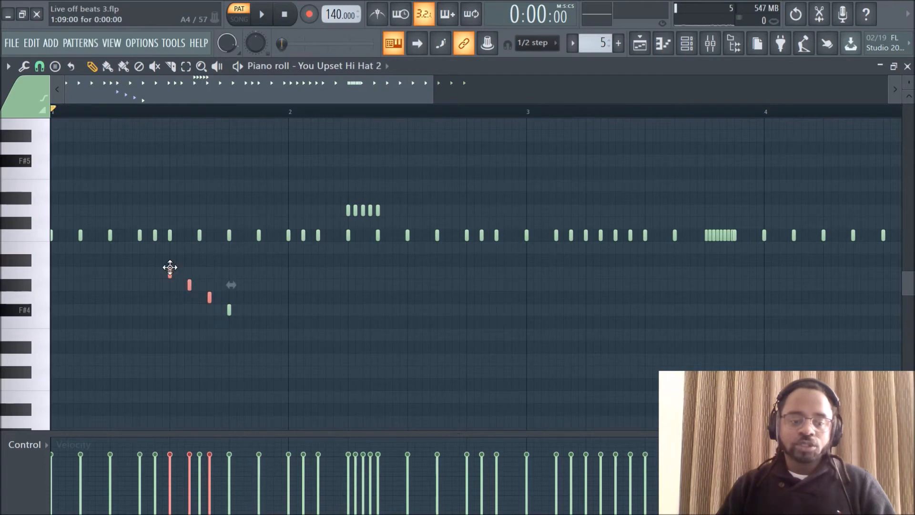
{"action": "left_click_drag", "start_coordinate": [169, 273], "coordinate": [408, 273]}
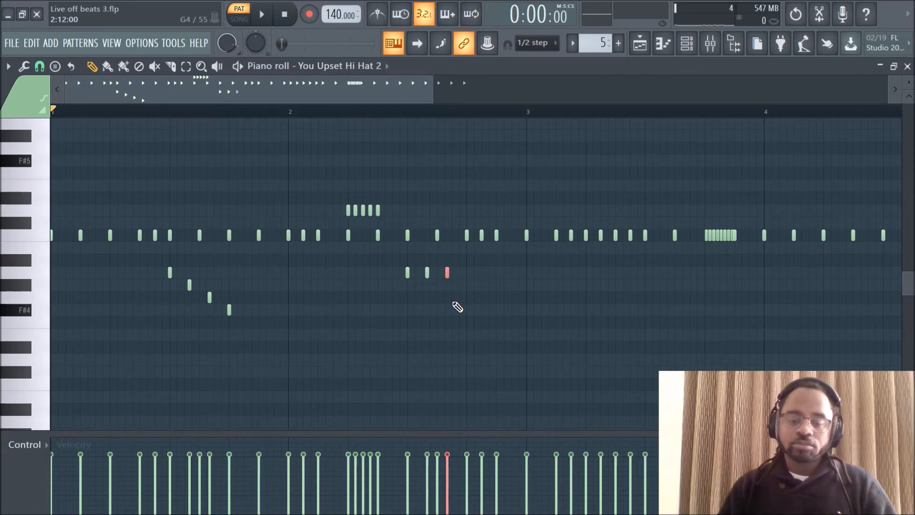
{"action": "key", "text": "space"}
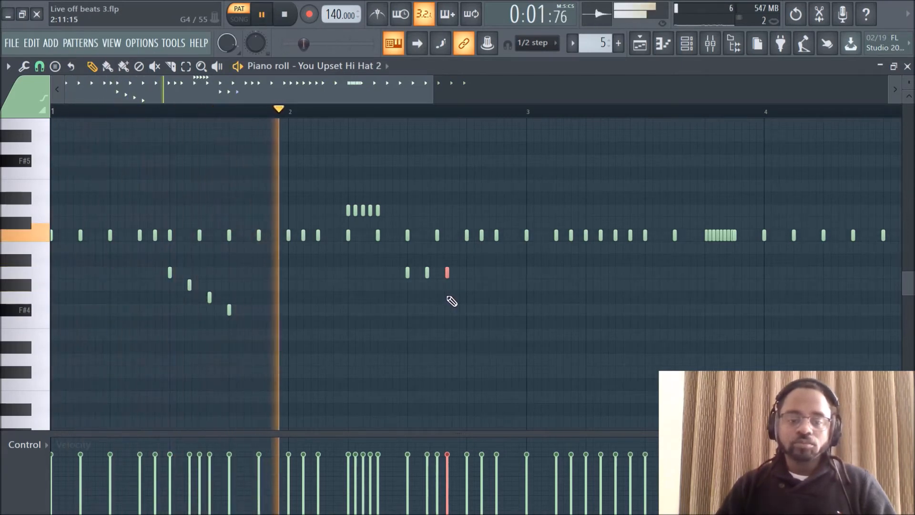
{"action": "key", "text": "space"}
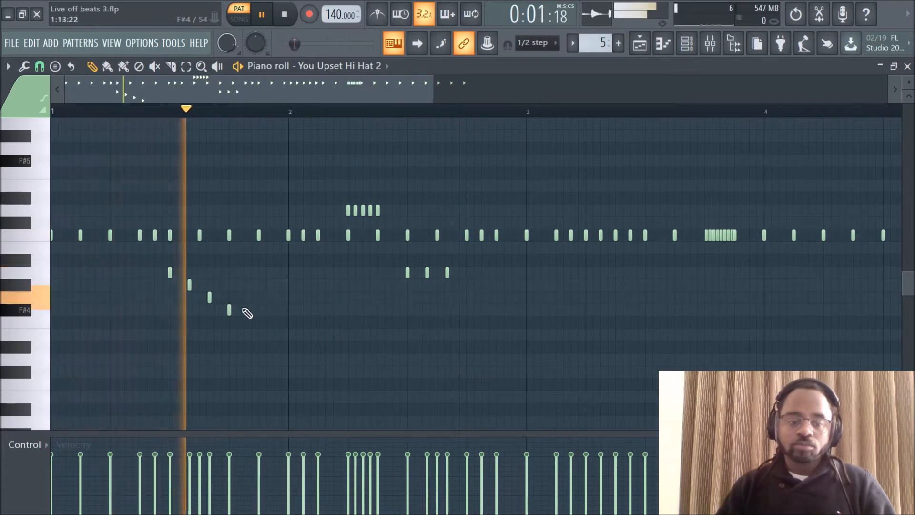
Step: Copy the F#4 note from bar 1 to just after the three A4 notes in bar 2 and raise it three semitones
{"action": "left_click_drag", "start_coordinate": [217, 305], "coordinate": [461, 313]}
{"action": "key", "text": "shift+Up"}
{"action": "key", "text": "shift+Up"}
{"action": "key", "text": "shift+Up"}
{"action": "key", "text": "space"}
{"action": "key", "text": "space"}
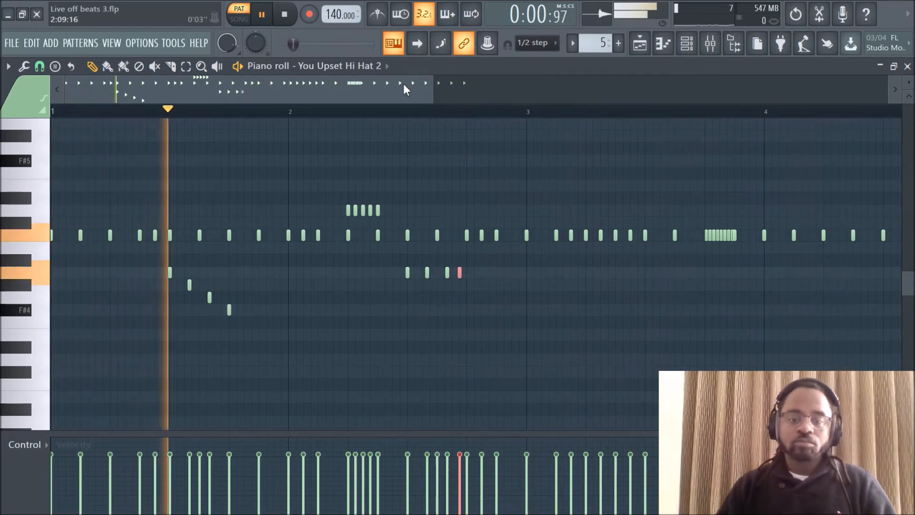
Step: Play the pattern and delete the fourth A4 note of the group in bar 2
{"action": "scroll", "coordinate": [418, 119], "scroll_direction": "down", "scroll_amount": 2}
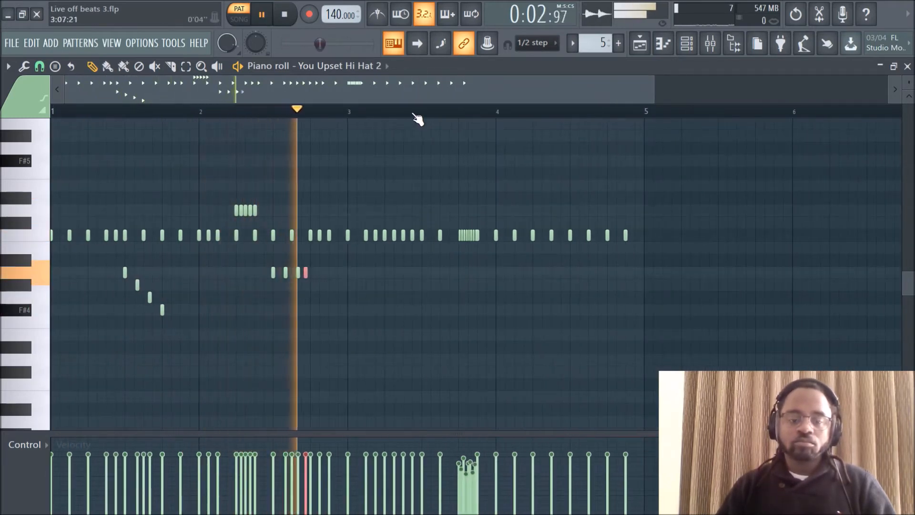
{"action": "scroll", "coordinate": [327, 119], "scroll_direction": "up", "scroll_amount": 2}
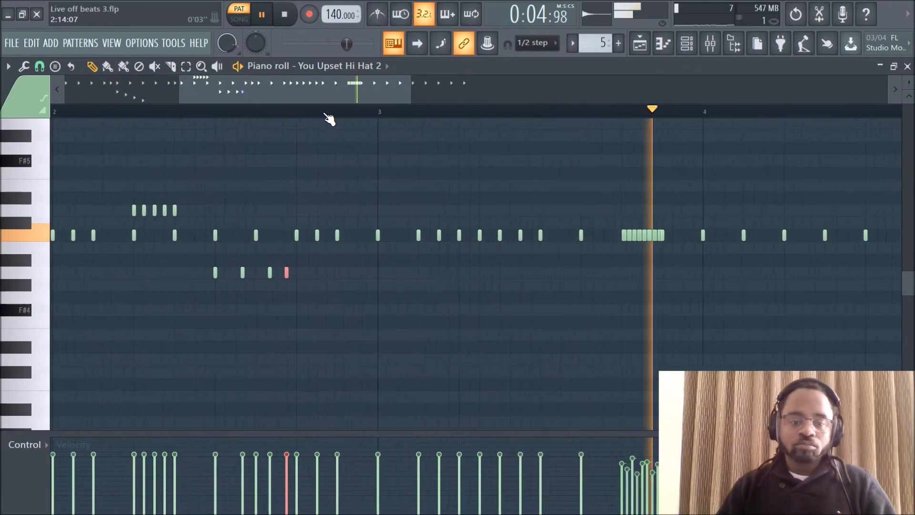
{"action": "key", "text": "space"}
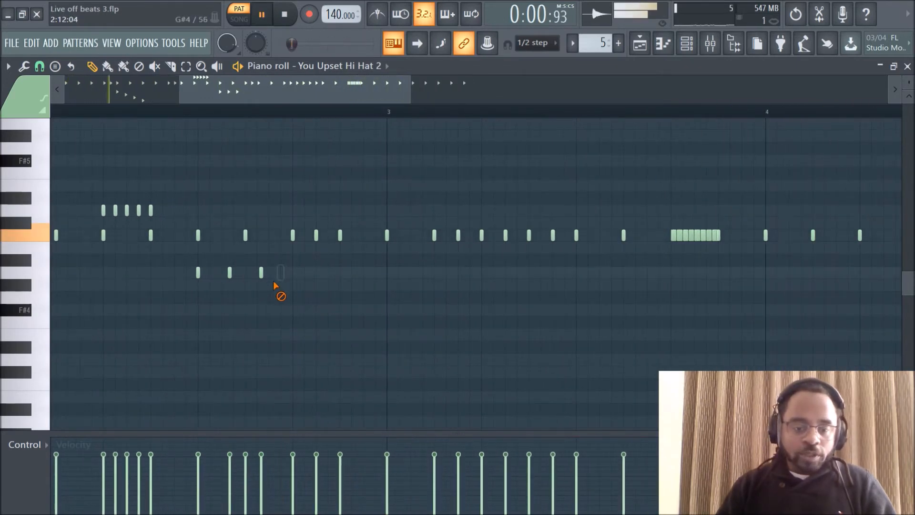
Step: Add a fourth A4 note at bar 2, step 13, using a 1/3 beat snap, and play the pattern
{"action": "key", "text": "space"}
{"action": "left_click", "coordinate": [35, 67]}
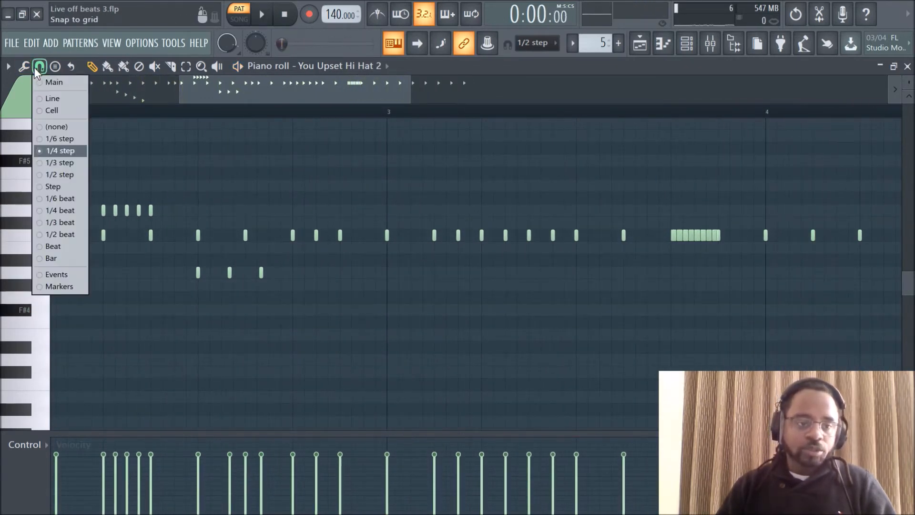
{"action": "left_click", "coordinate": [65, 223]}
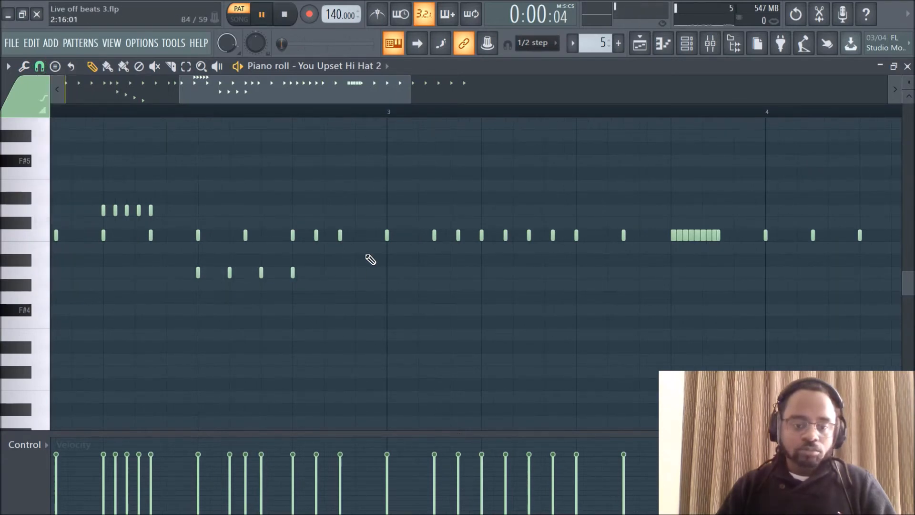
{"action": "scroll", "coordinate": [325, 118], "scroll_direction": "down", "scroll_amount": 3}
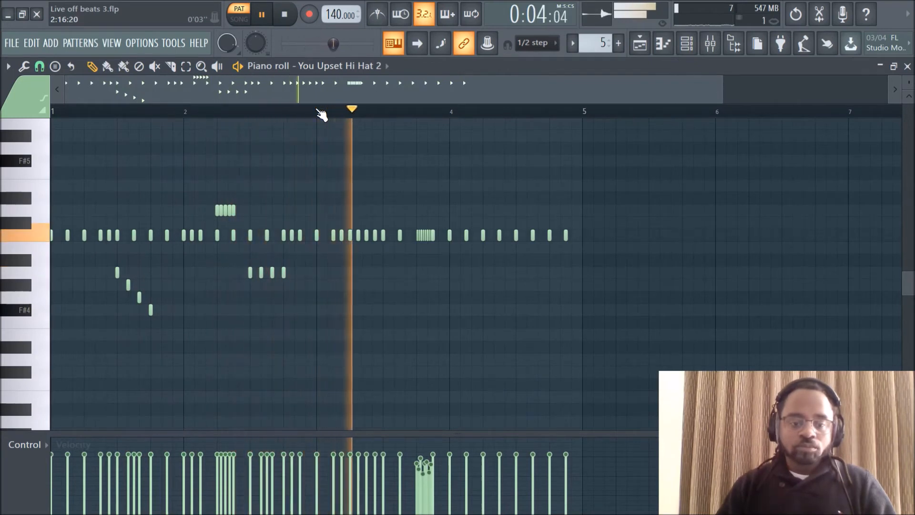
{"action": "key", "text": "space"}
{"action": "key", "text": "space"}
{"action": "left_click", "coordinate": [382, 211]}
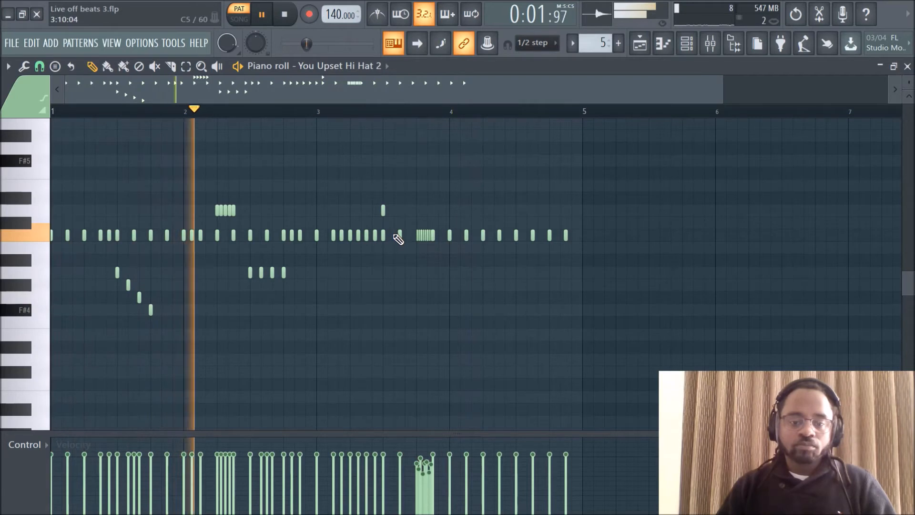
{"action": "left_click", "coordinate": [405, 197]}
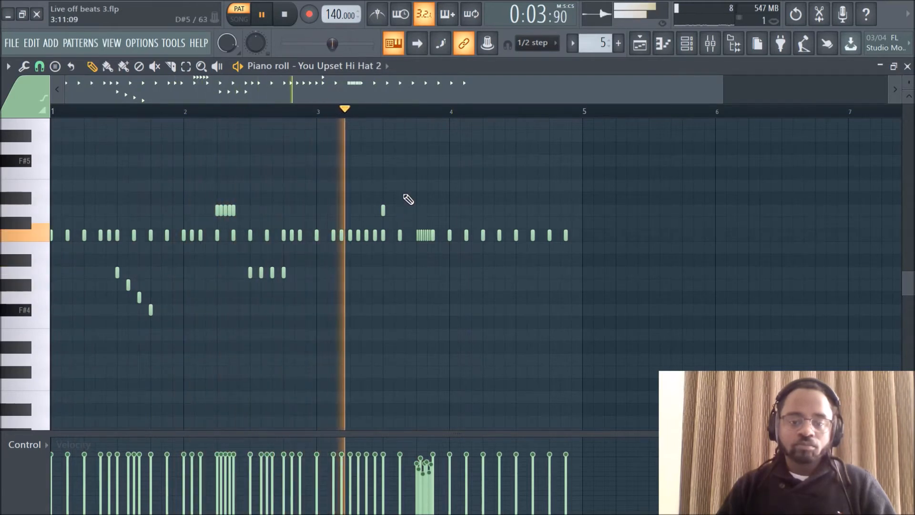
{"action": "key", "text": "space"}
{"action": "right_click", "coordinate": [405, 197]}
{"action": "key", "text": "space"}
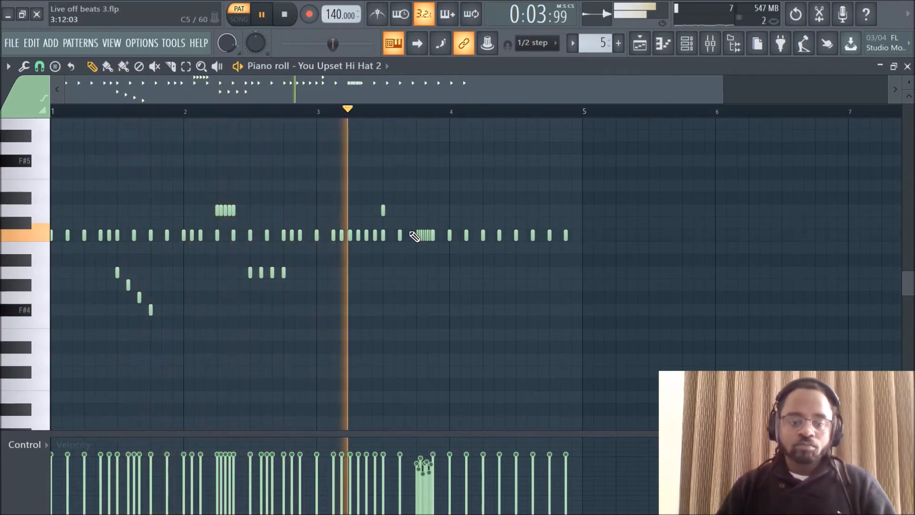
{"action": "key", "text": "space"}
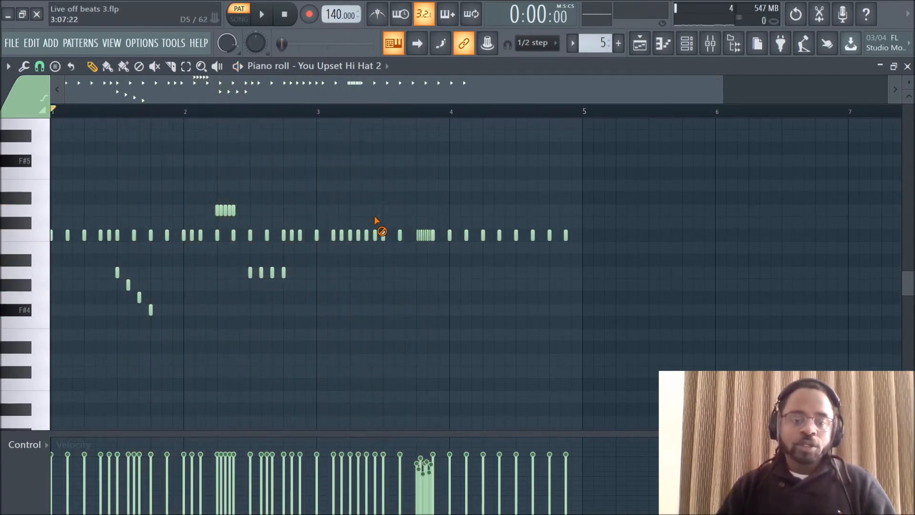
Step: Copy the four descending notes from bar 1 to bar 3, starting at step 9, and play the pattern
{"action": "left_click_drag", "start_coordinate": [96, 254], "coordinate": [181, 341]}
{"action": "left_click_drag", "start_coordinate": [115, 270], "coordinate": [354, 289]}
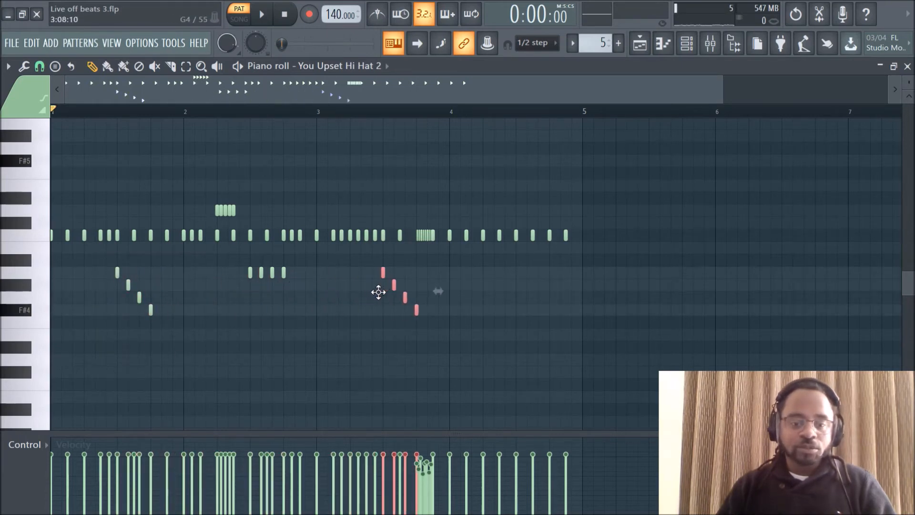
{"action": "key", "text": "space"}
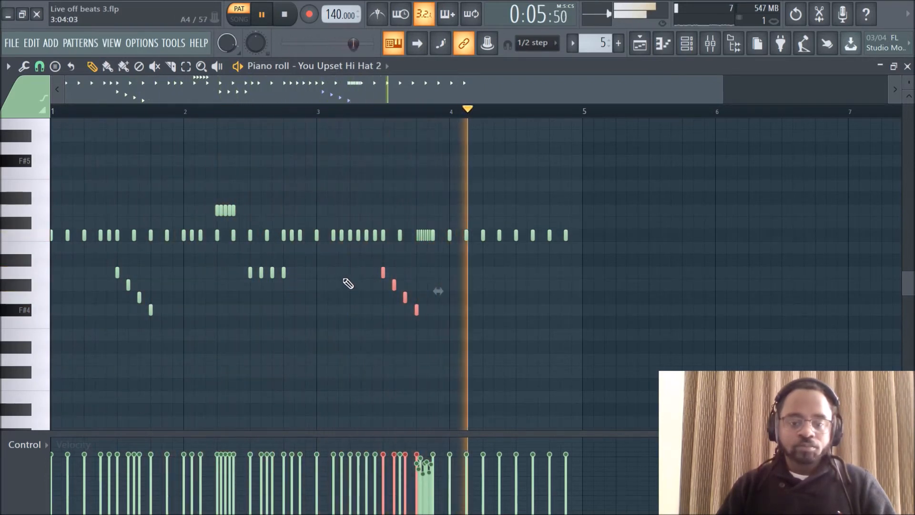
{"action": "key", "text": "space"}
{"action": "key", "text": "space"}
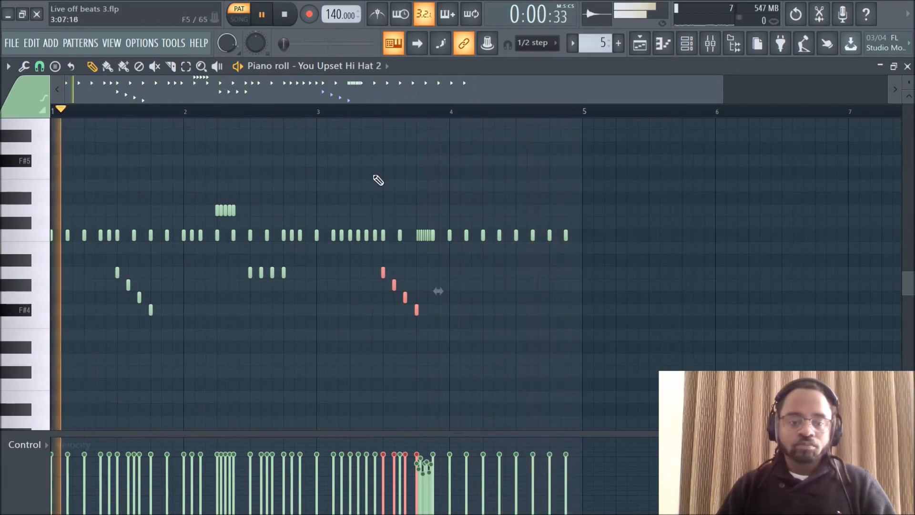
Step: Copy the four A4 notes from bar 2 to bar 4, step 9, and delete the rapid C5 roll in bar 3
{"action": "left_click_drag", "start_coordinate": [244, 265], "coordinate": [294, 299]}
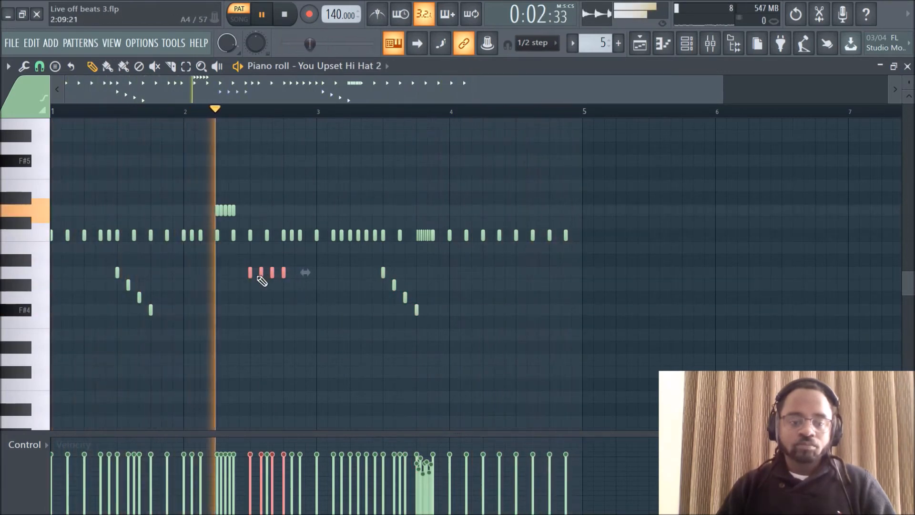
{"action": "left_click_drag", "start_coordinate": [251, 274], "coordinate": [517, 292]}
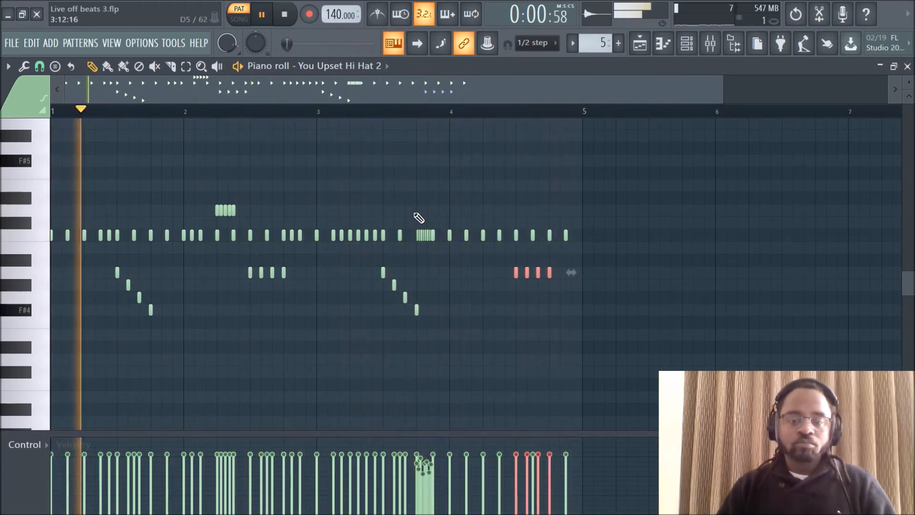
{"action": "left_click_drag", "start_coordinate": [414, 223], "coordinate": [439, 253]}
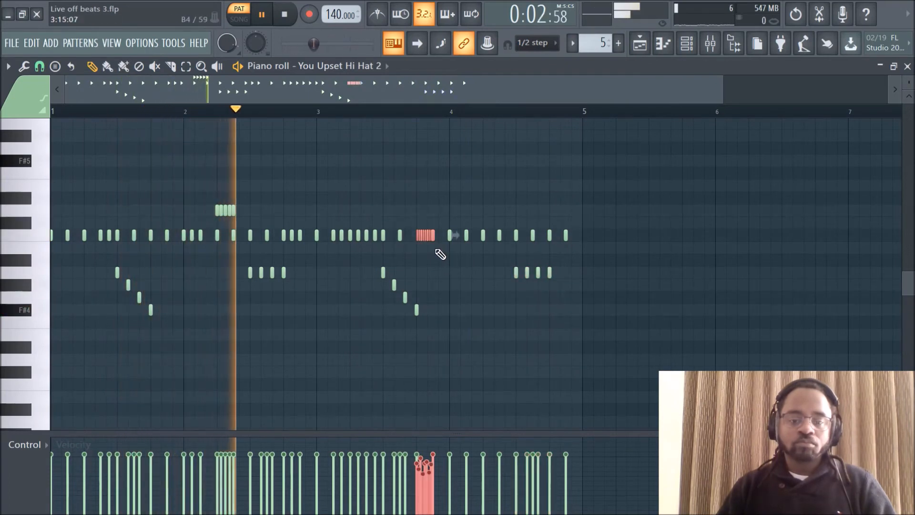
{"action": "key", "text": "Delete"}
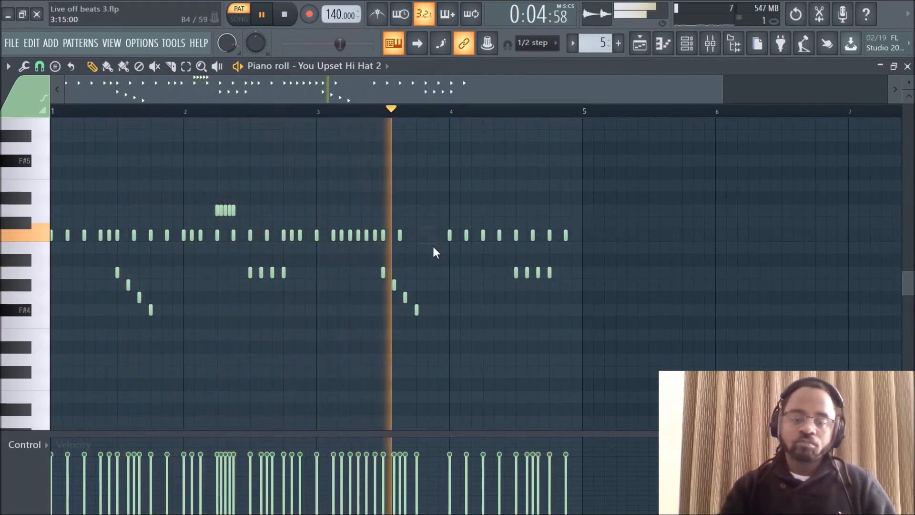
Step: Copy the five D5 notes from bar 2 to bar 4, step 5, and add three C5 notes 1/3 beat apart from bar 3, step 13
{"action": "left_click_drag", "start_coordinate": [204, 193], "coordinate": [415, 218]}
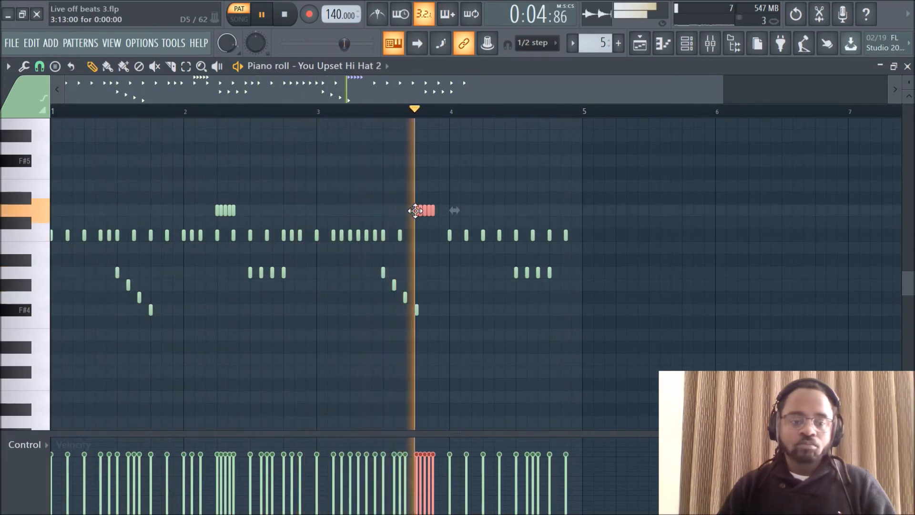
{"action": "left_click_drag", "start_coordinate": [415, 210], "coordinate": [486, 211]}
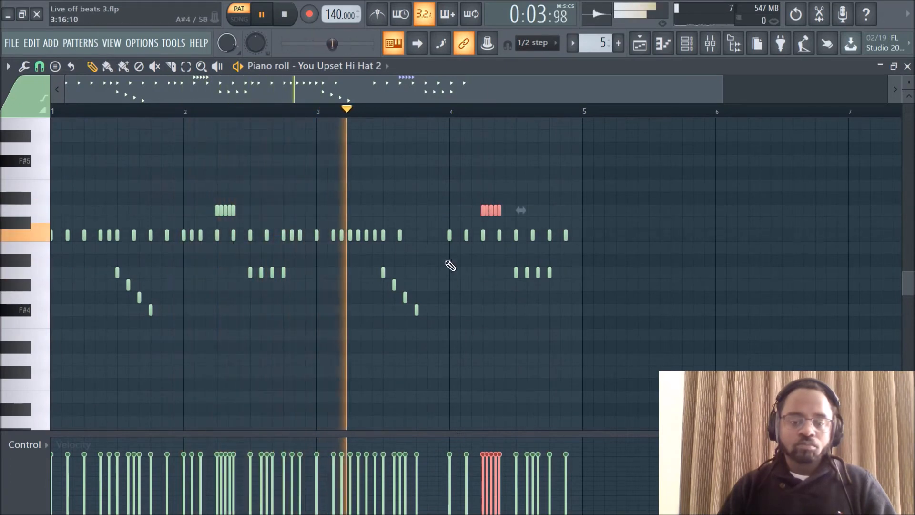
{"action": "left_click", "coordinate": [449, 233]}
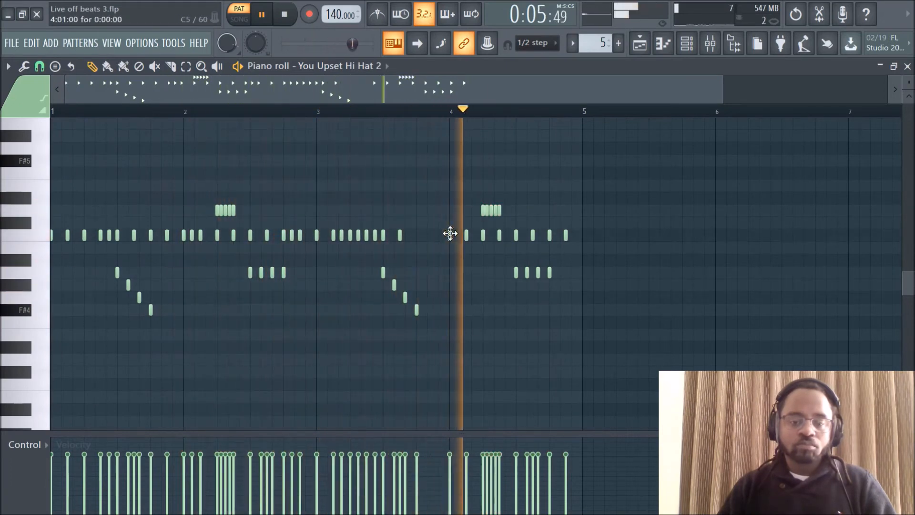
{"action": "left_click", "coordinate": [417, 235]}
{"action": "left_click", "coordinate": [427, 235]}
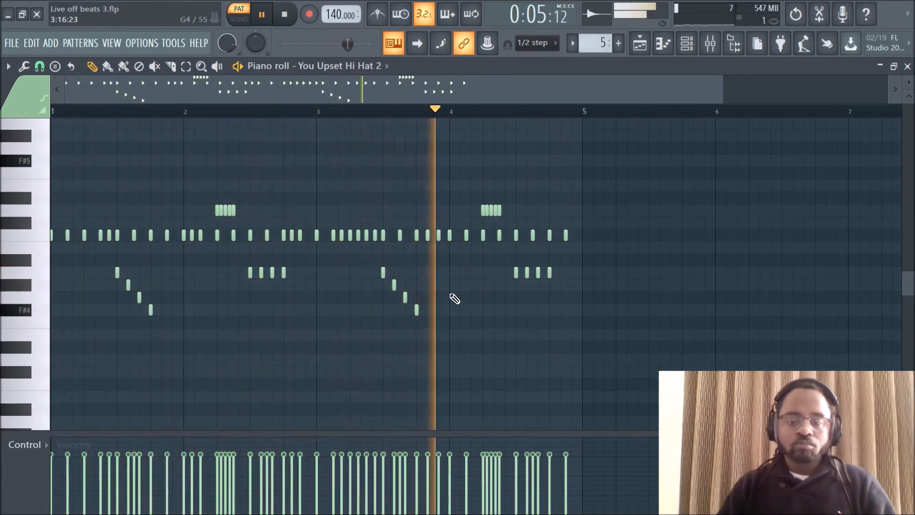
{"action": "key", "text": "space"}
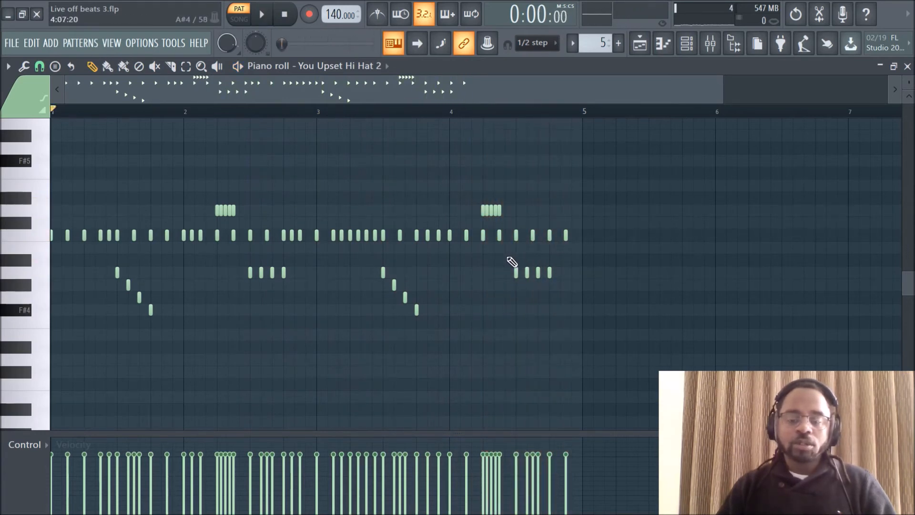
Step: Examine the hi-hat's step parameters in the channel rack graph editor and the control options of the piano roll
{"action": "left_click_drag", "start_coordinate": [508, 258], "coordinate": [566, 293], "text": "ctrl"}
{"action": "left_click", "coordinate": [545, 334], "text": "ctrl"}
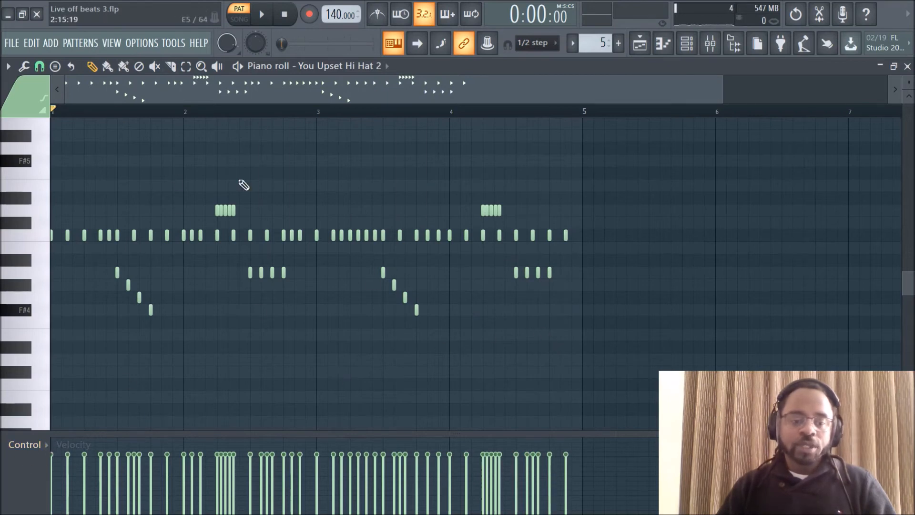
{"action": "left_click", "coordinate": [686, 48]}
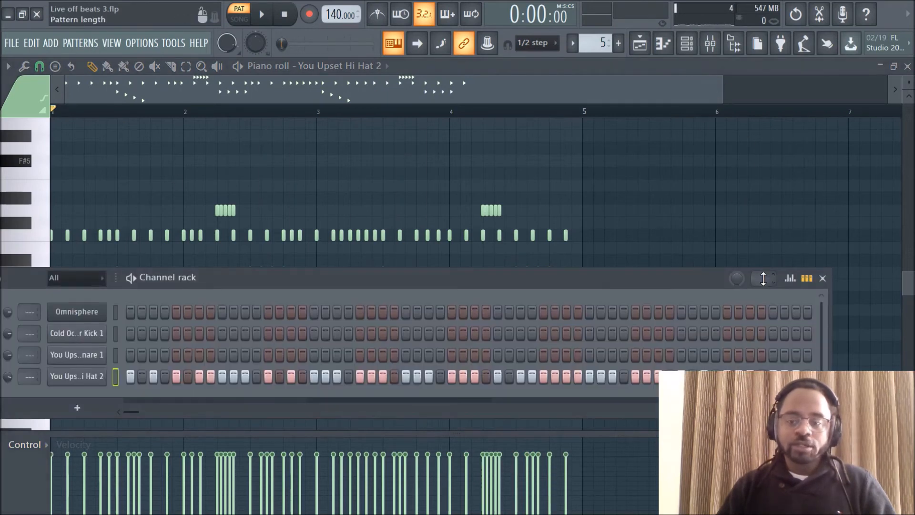
{"action": "left_click", "coordinate": [792, 280]}
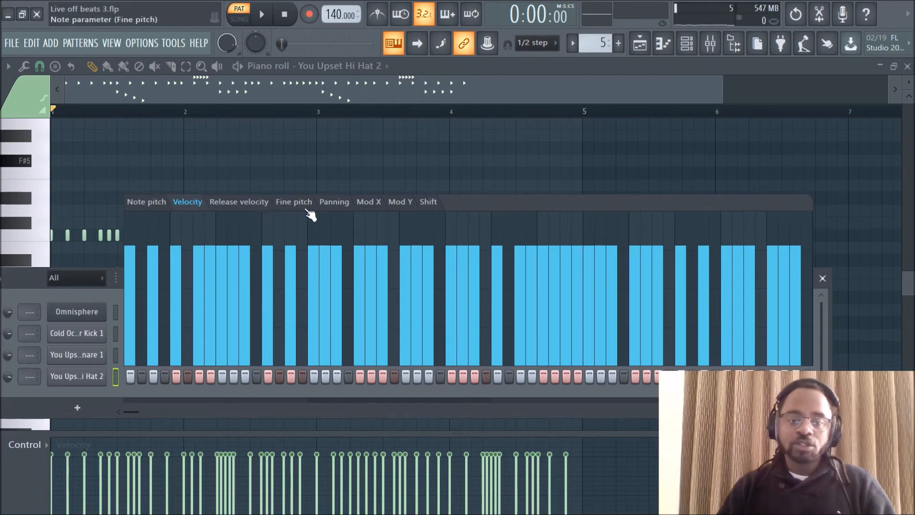
{"action": "left_click", "coordinate": [822, 278]}
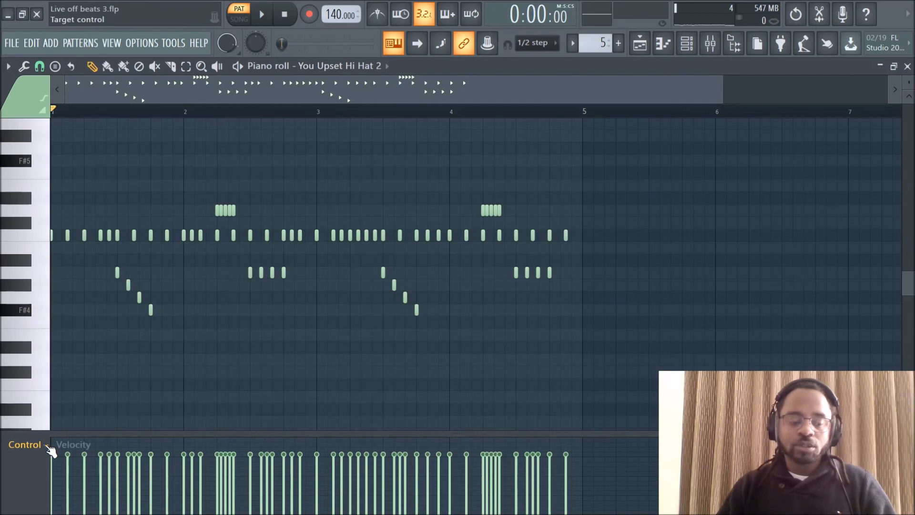
{"action": "left_click", "coordinate": [47, 444]}
{"action": "left_click", "coordinate": [299, 384]}
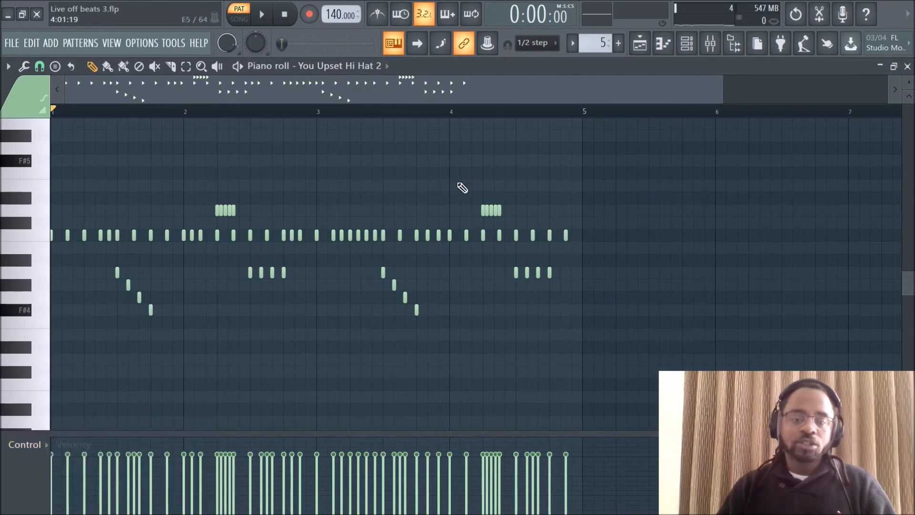
Step: Set the piano roll's control lane to show Note pan for the hi-hat notes
{"action": "scroll", "coordinate": [457, 113], "scroll_direction": "up", "scroll_amount": 3}
{"action": "left_click_drag", "start_coordinate": [412, 90], "coordinate": [475, 117]}
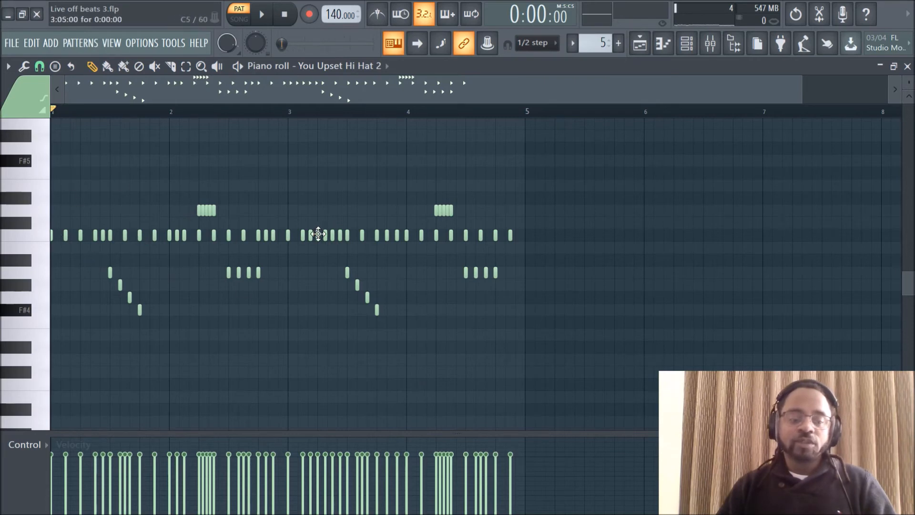
{"action": "left_click", "coordinate": [46, 445]}
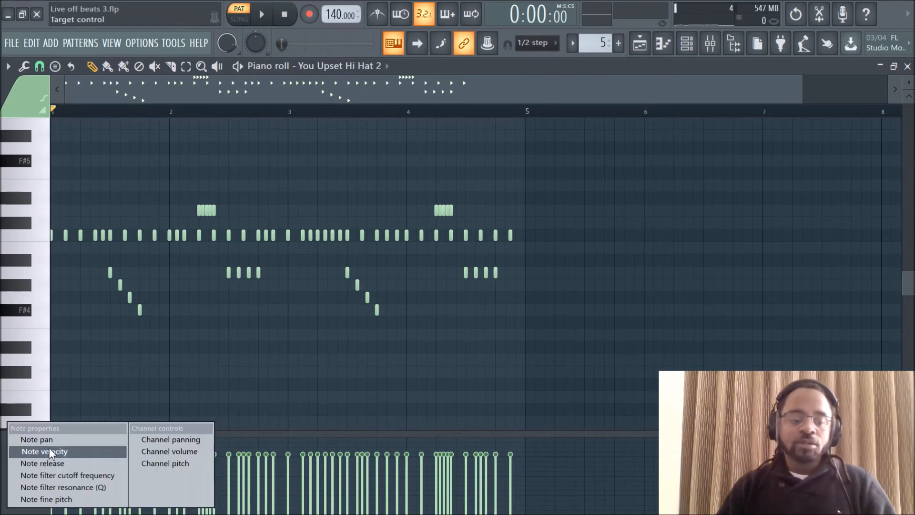
{"action": "left_click", "coordinate": [153, 441]}
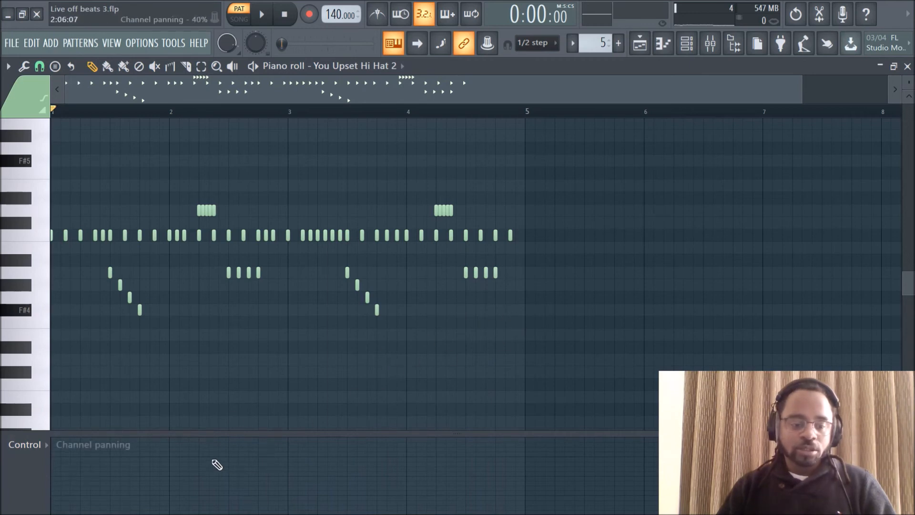
{"action": "left_click", "coordinate": [47, 444]}
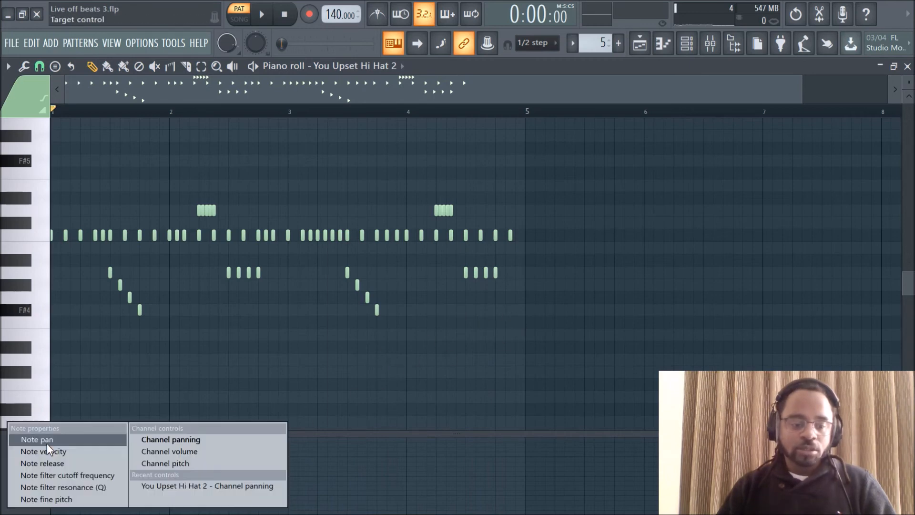
{"action": "left_click", "coordinate": [81, 440]}
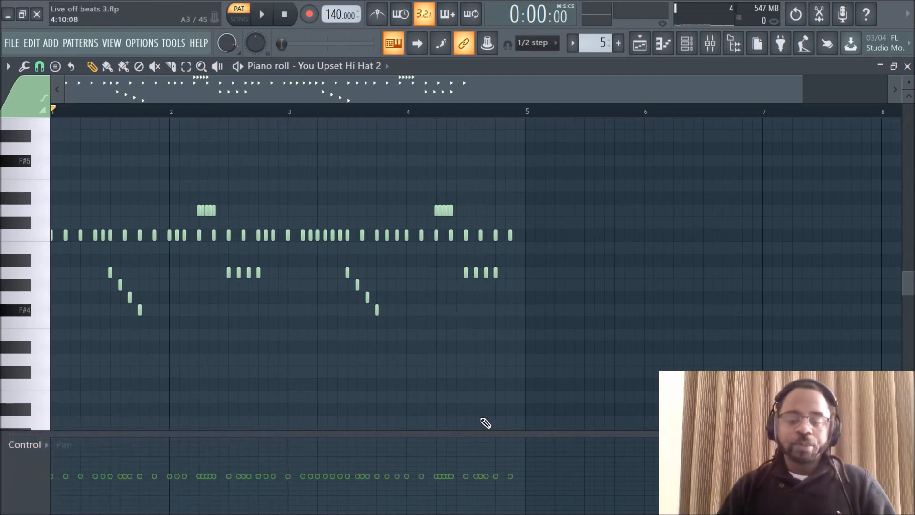
Step: Pan the four A4 notes in bar 4 alternately right and left, and play the pattern
{"action": "scroll", "coordinate": [480, 112], "scroll_direction": "up", "scroll_amount": 3}
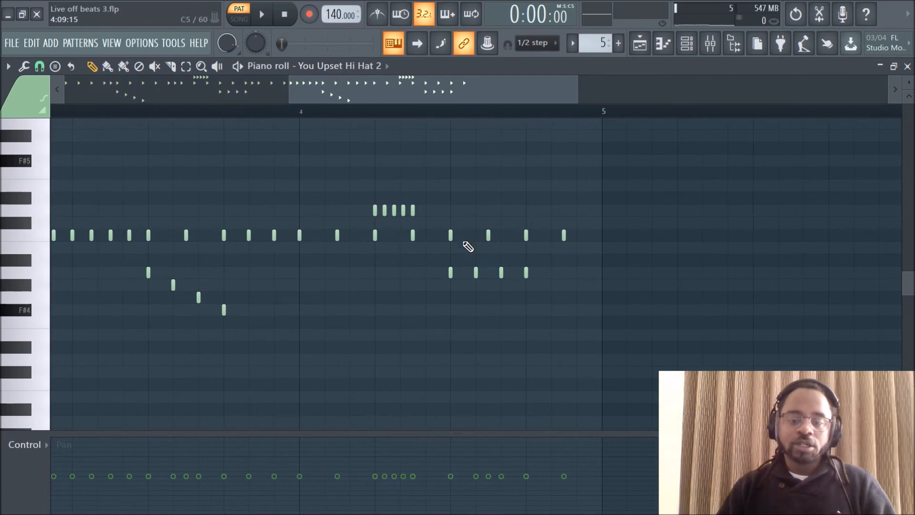
{"action": "left_click_drag", "start_coordinate": [448, 275], "coordinate": [560, 288]}
{"action": "left_click", "coordinate": [528, 328]}
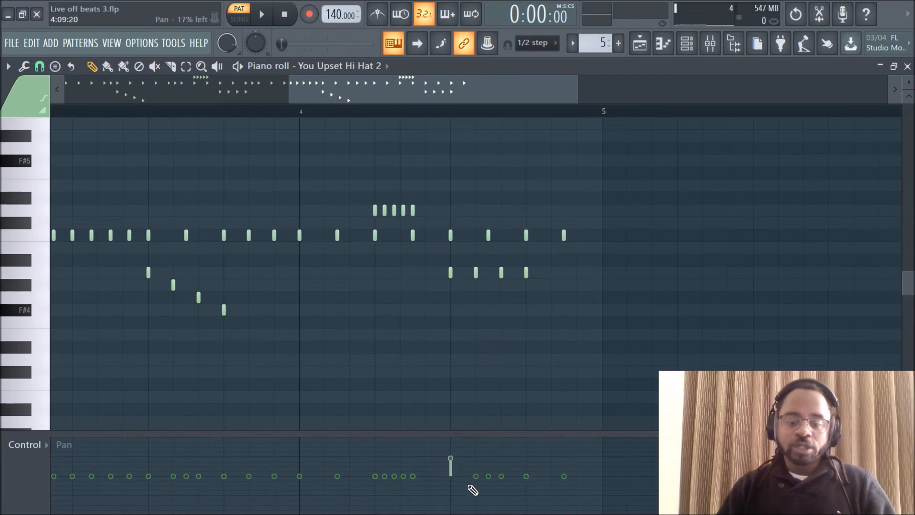
{"action": "left_click", "coordinate": [476, 272]}
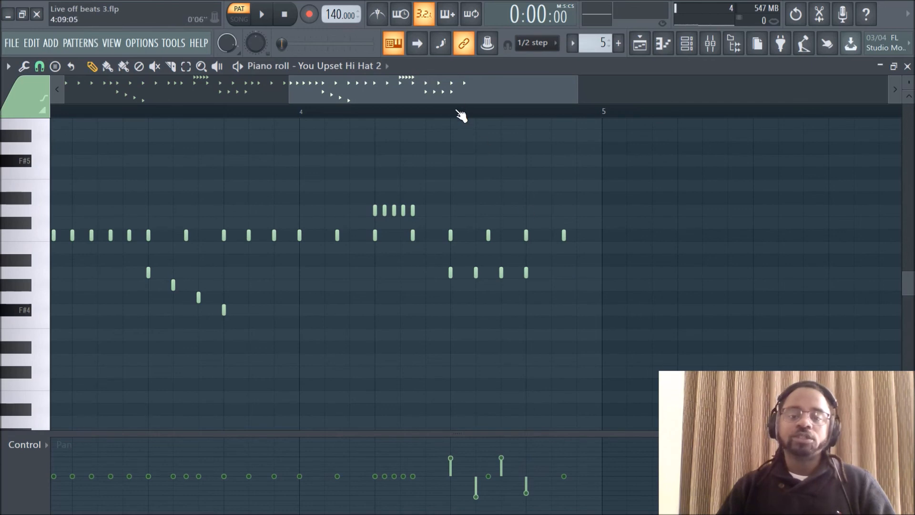
{"action": "key", "text": "space"}
{"action": "scroll", "coordinate": [461, 114], "scroll_direction": "down", "scroll_amount": 2}
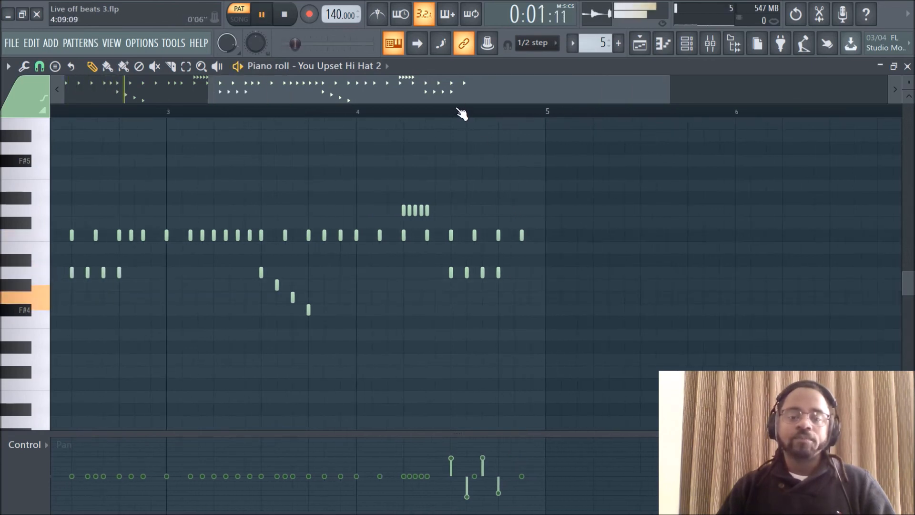
{"action": "scroll", "coordinate": [461, 113], "scroll_direction": "down", "scroll_amount": 1}
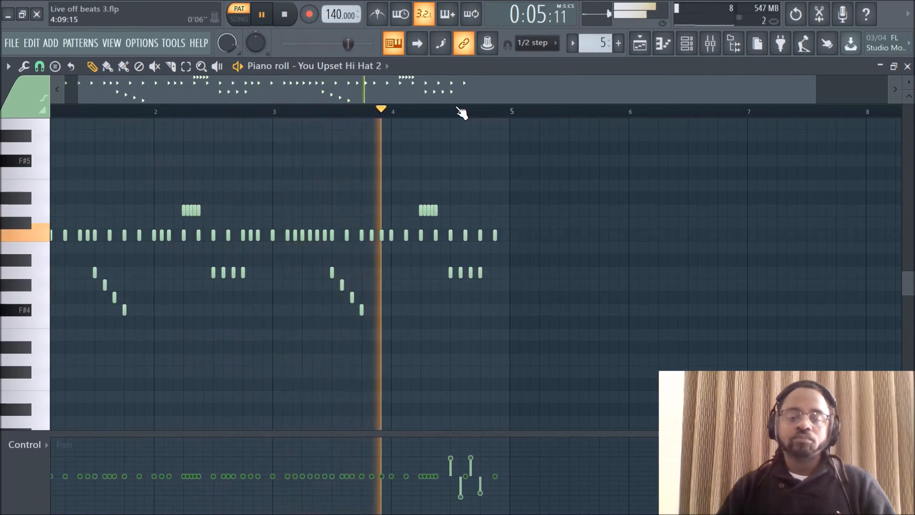
{"action": "key", "text": "space"}
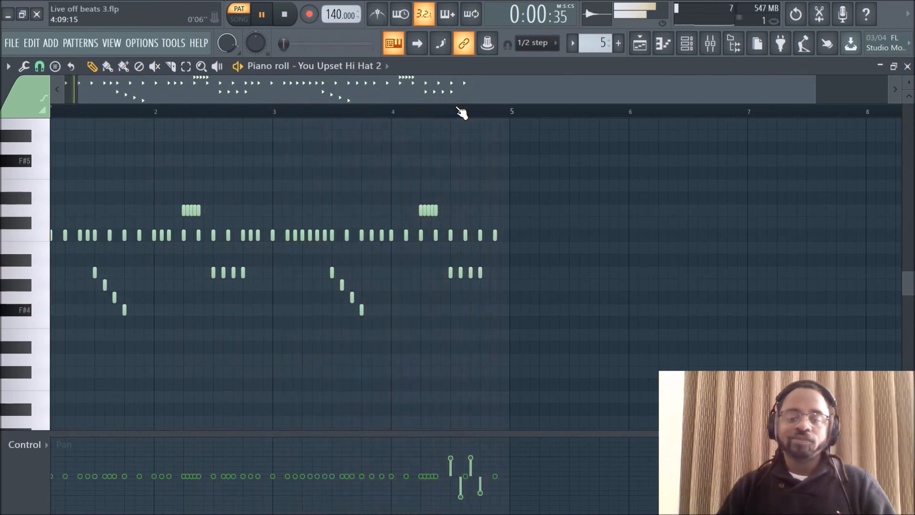
Step: Play the four-bar hi-hat pattern from the start and stop it
{"action": "left_click_drag", "start_coordinate": [356, 92], "coordinate": [317, 95]}
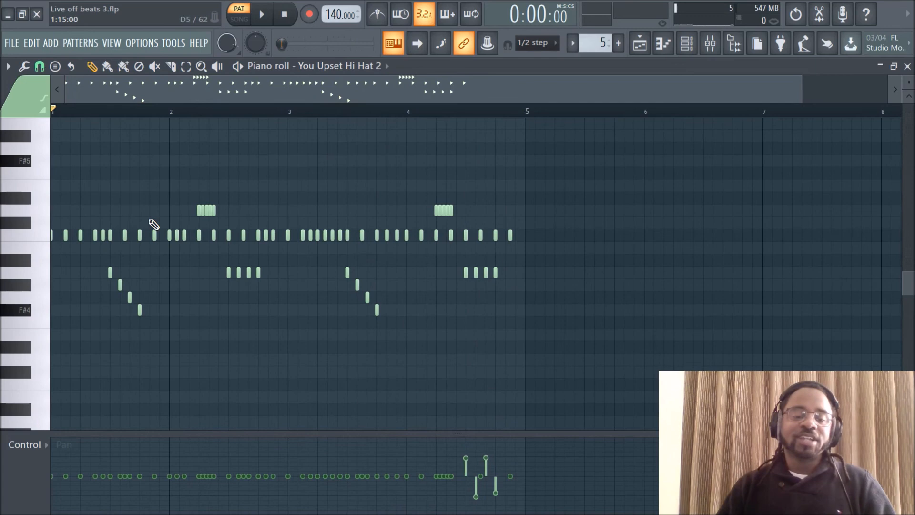
{"action": "scroll", "coordinate": [273, 310], "scroll_direction": "down", "scroll_amount": 2}
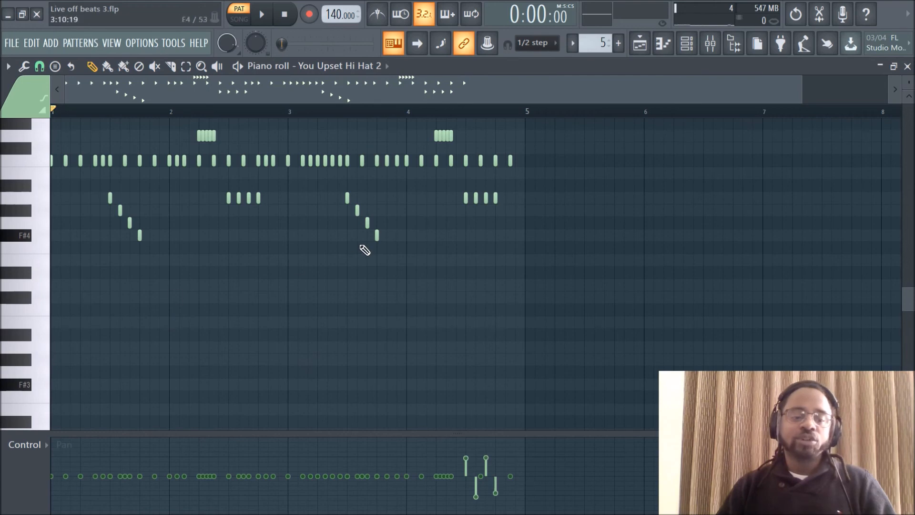
{"action": "scroll", "coordinate": [175, 101], "scroll_direction": "up", "scroll_amount": 2}
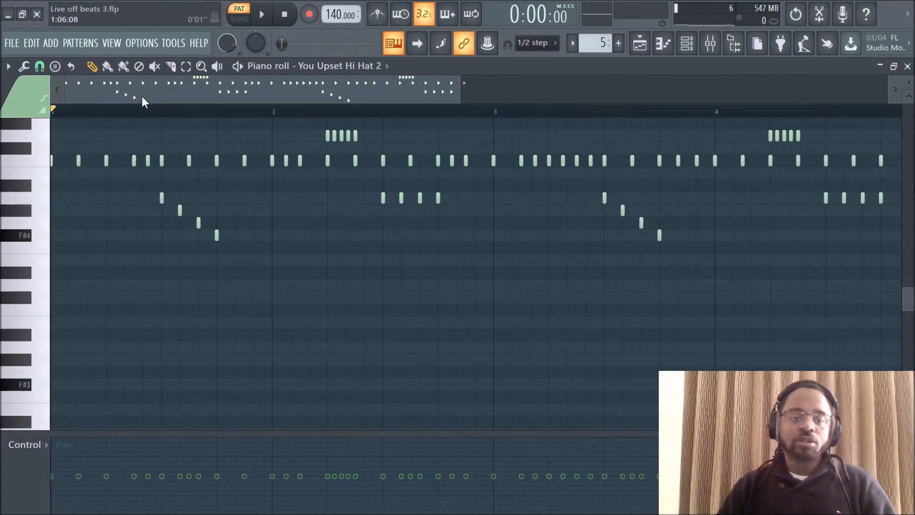
{"action": "scroll", "coordinate": [155, 115], "scroll_direction": "down", "scroll_amount": 2}
{"action": "key", "text": "space"}
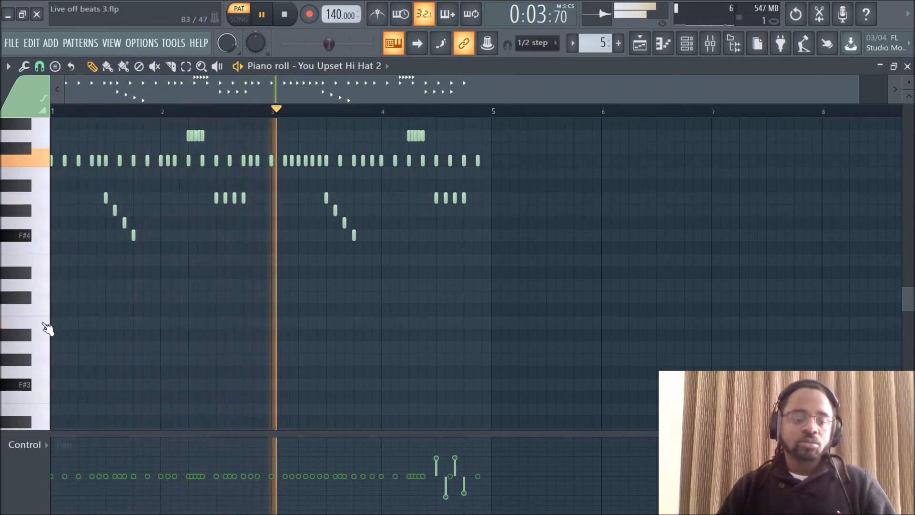
{"action": "key", "text": "space"}
Step: Set the piano roll's control lane to Note velocity, audition the A3 key, and play the pattern
{"action": "left_click", "coordinate": [47, 442]}
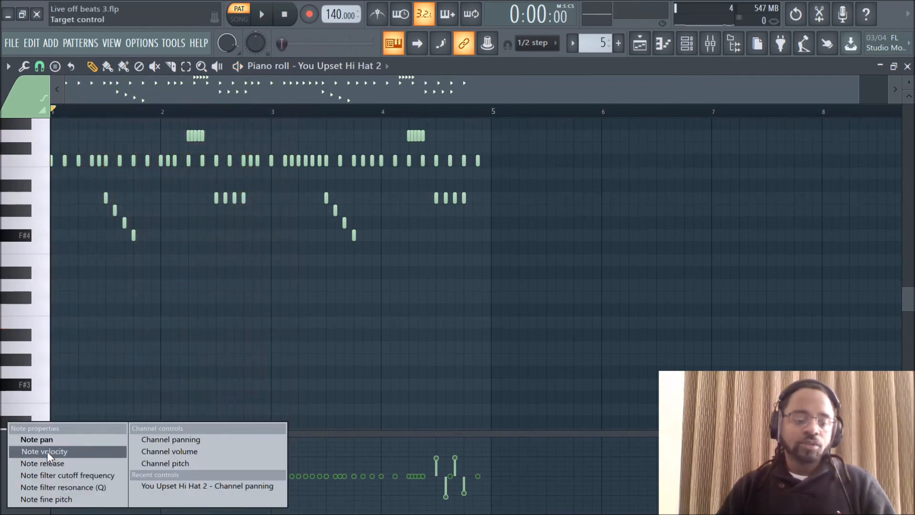
{"action": "left_click", "coordinate": [47, 451]}
{"action": "left_click", "coordinate": [40, 348]}
{"action": "left_click", "coordinate": [41, 347]}
{"action": "key", "text": "space"}
{"action": "left_click", "coordinate": [41, 348]}
{"action": "left_click", "coordinate": [41, 349]}
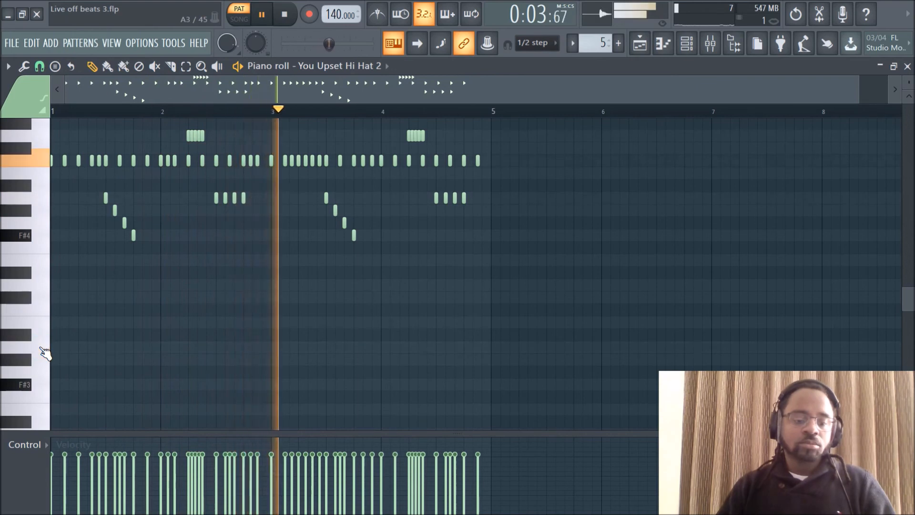
{"action": "key", "text": "space"}
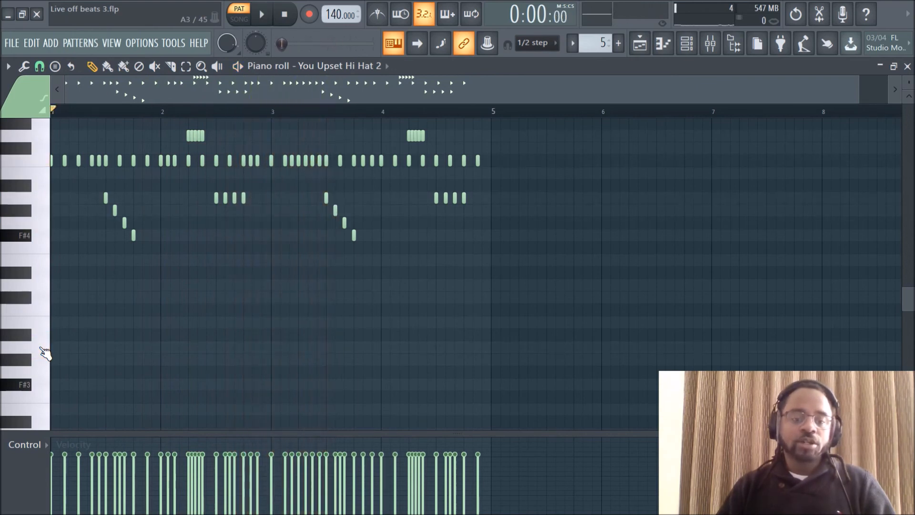
Step: Try an extra low A3 note near the start of bar 1 and delete it from the pattern
{"action": "left_click", "coordinate": [41, 348]}
{"action": "left_click", "coordinate": [60, 348]}
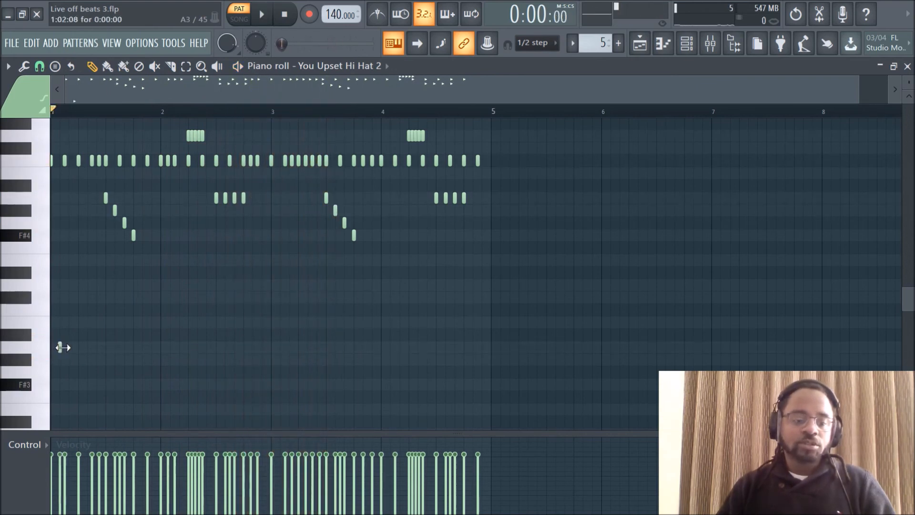
{"action": "right_click", "coordinate": [60, 347]}
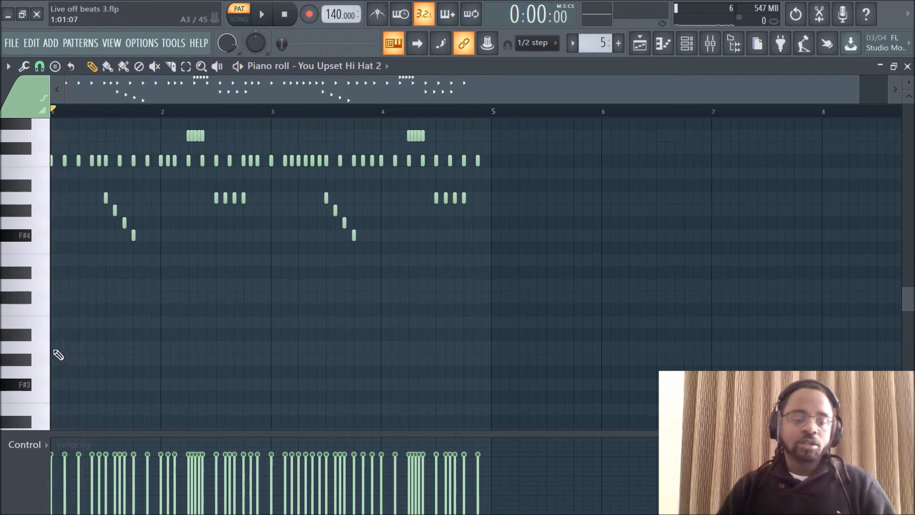
{"action": "left_click", "coordinate": [47, 350]}
{"action": "left_click", "coordinate": [61, 347]}
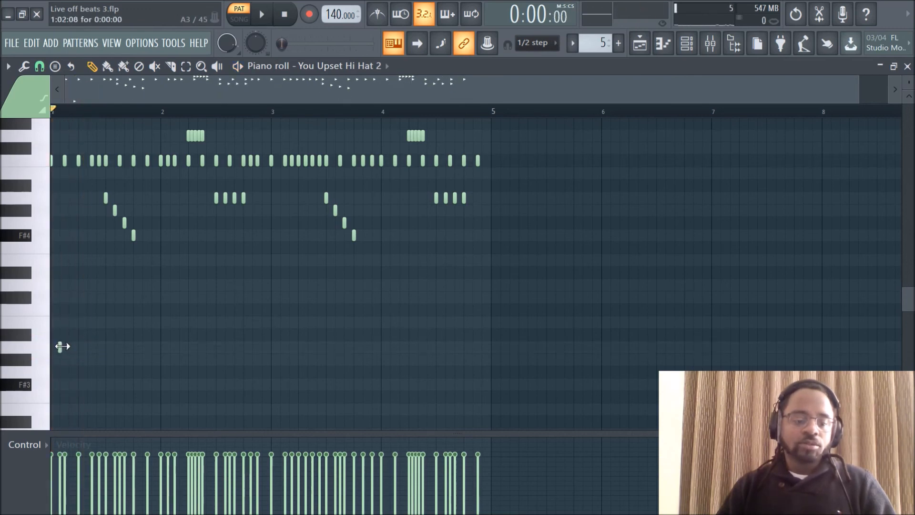
{"action": "left_click_drag", "start_coordinate": [62, 347], "coordinate": [79, 348]}
{"action": "key", "text": "space"}
{"action": "key", "text": "space"}
{"action": "right_click", "coordinate": [80, 349]}
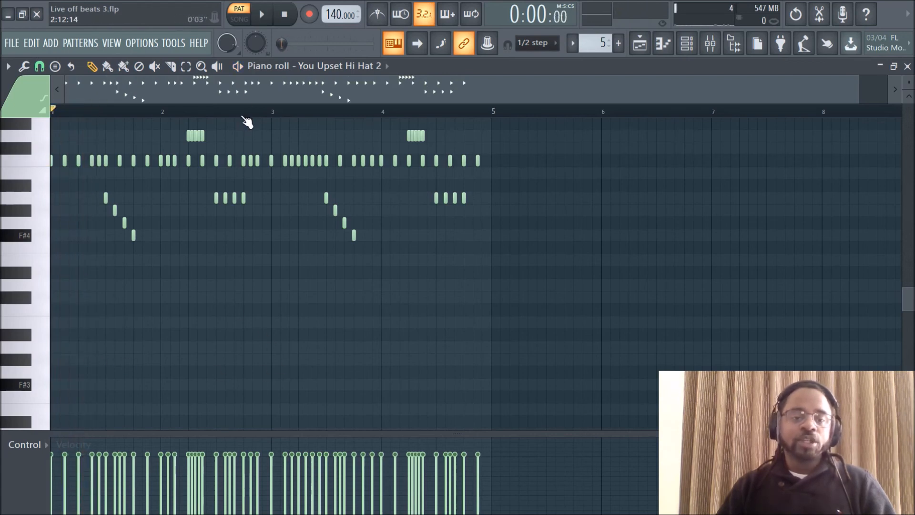
{"action": "scroll", "coordinate": [246, 117], "scroll_direction": "down", "scroll_amount": 1}
{"action": "scroll", "coordinate": [262, 265], "scroll_direction": "up", "scroll_amount": 3}
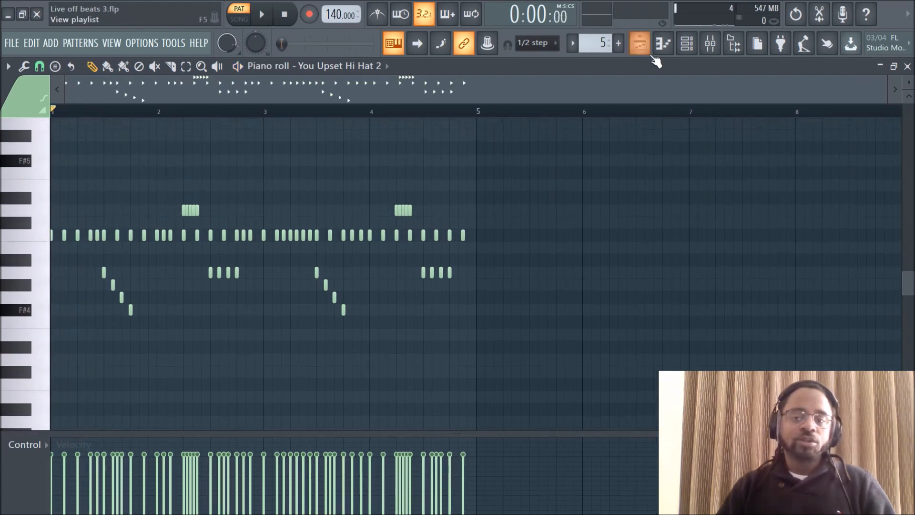
{"action": "left_click", "coordinate": [639, 43]}
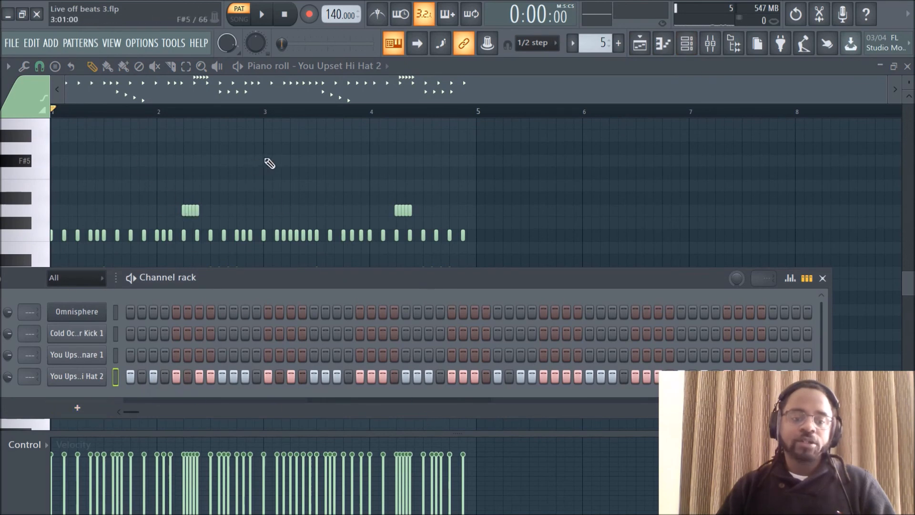
{"action": "key", "text": "F6"}
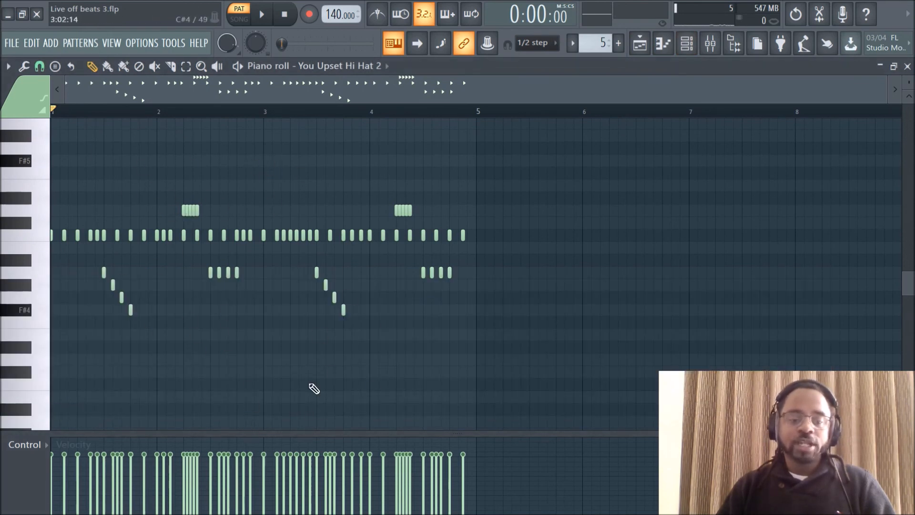
{"action": "scroll", "coordinate": [258, 184], "scroll_direction": "up", "scroll_amount": 4}
{"action": "scroll", "coordinate": [252, 157], "scroll_direction": "down", "scroll_amount": 2}
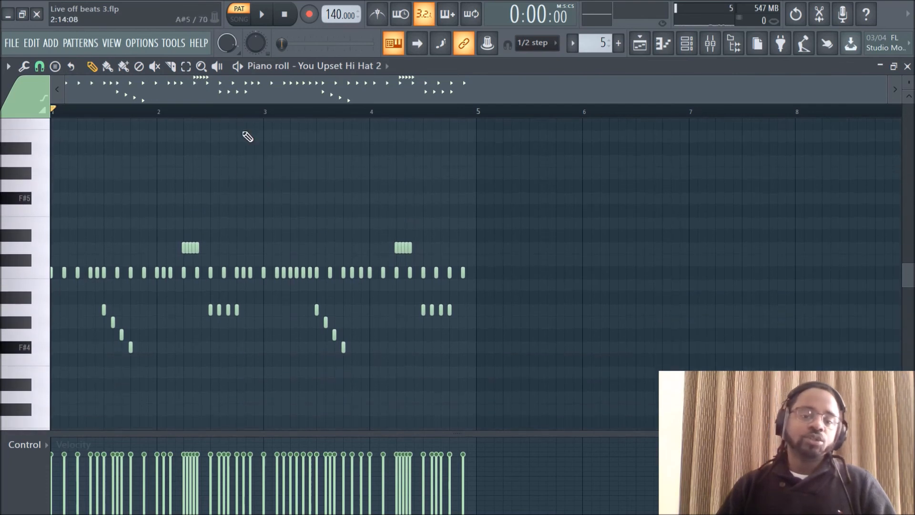
{"action": "scroll", "coordinate": [240, 112], "scroll_direction": "up", "scroll_amount": 2}
{"action": "left_click_drag", "start_coordinate": [270, 98], "coordinate": [178, 94]}
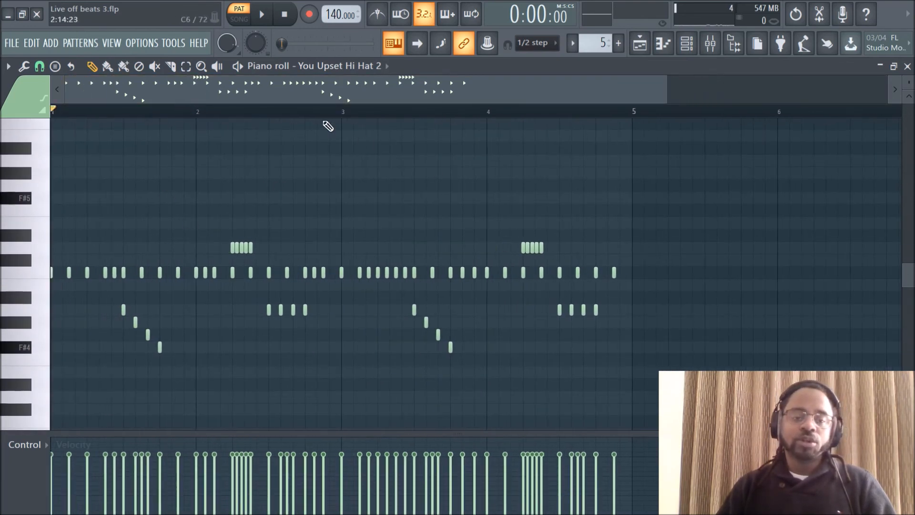
{"action": "scroll", "coordinate": [338, 118], "scroll_direction": "down", "scroll_amount": 2}
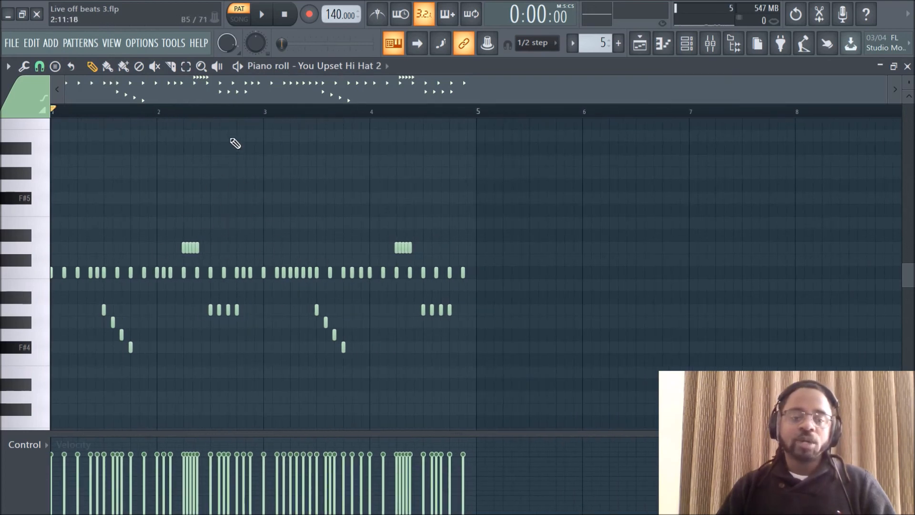
{"action": "scroll", "coordinate": [260, 112], "scroll_direction": "up", "scroll_amount": 3}
{"action": "left_click_drag", "start_coordinate": [284, 88], "coordinate": [145, 84]}
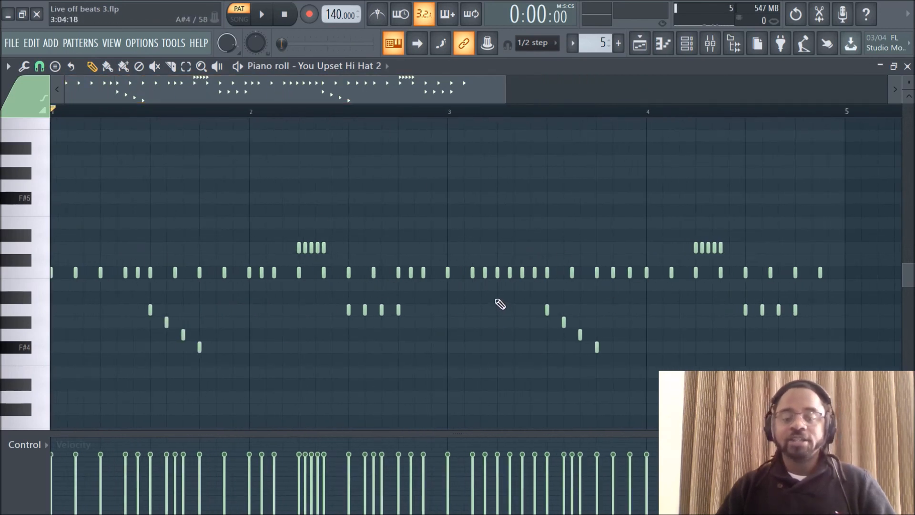
{"action": "scroll", "coordinate": [386, 117], "scroll_direction": "down", "scroll_amount": 1}
{"action": "scroll", "coordinate": [389, 120], "scroll_direction": "down", "scroll_amount": 2}
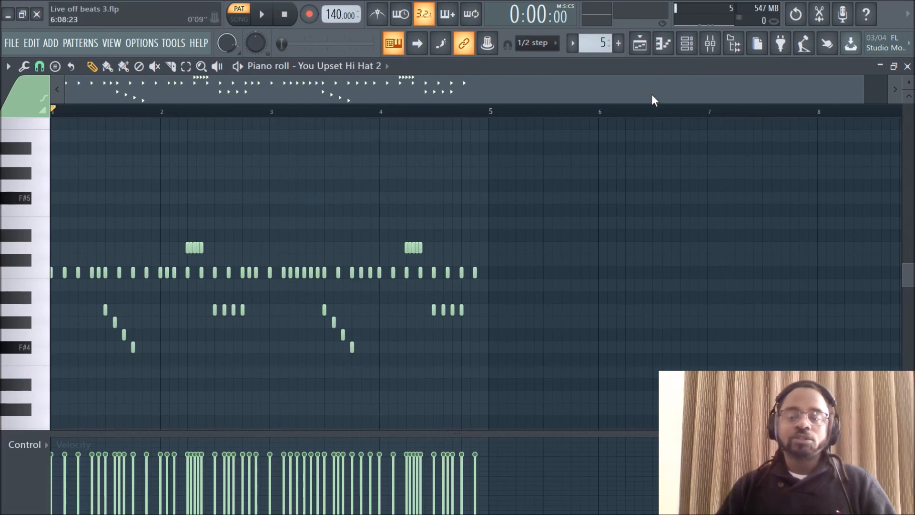
Step: Show the channel rack below the hi-hat notes and hide it again
{"action": "left_click", "coordinate": [687, 45]}
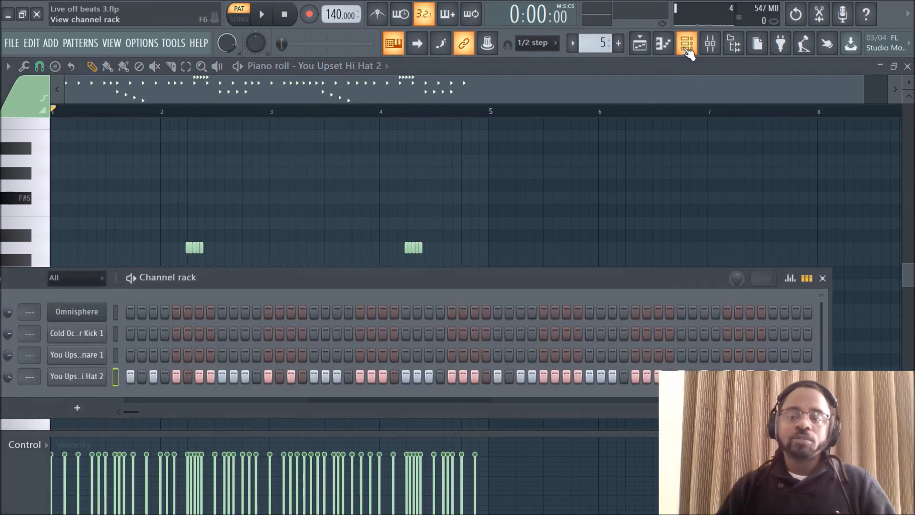
{"action": "left_click_drag", "start_coordinate": [443, 284], "coordinate": [465, 403]}
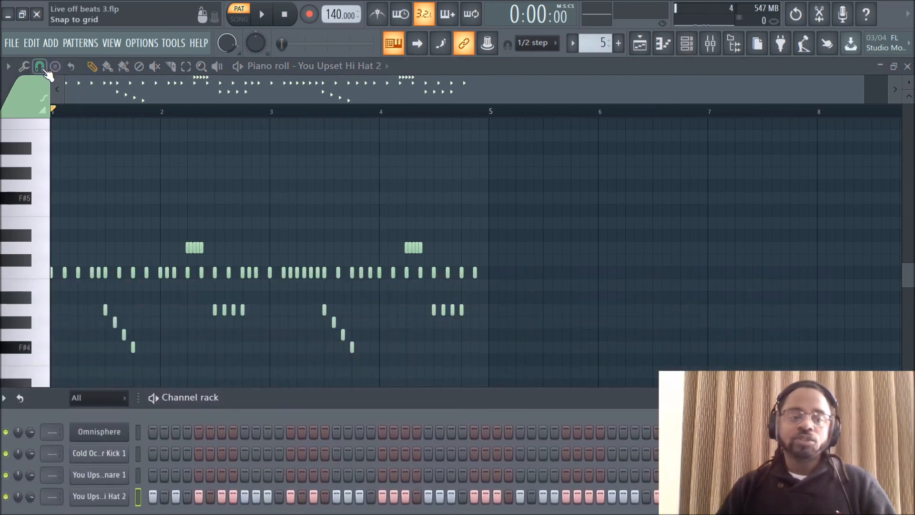
{"action": "right_click", "coordinate": [349, 181]}
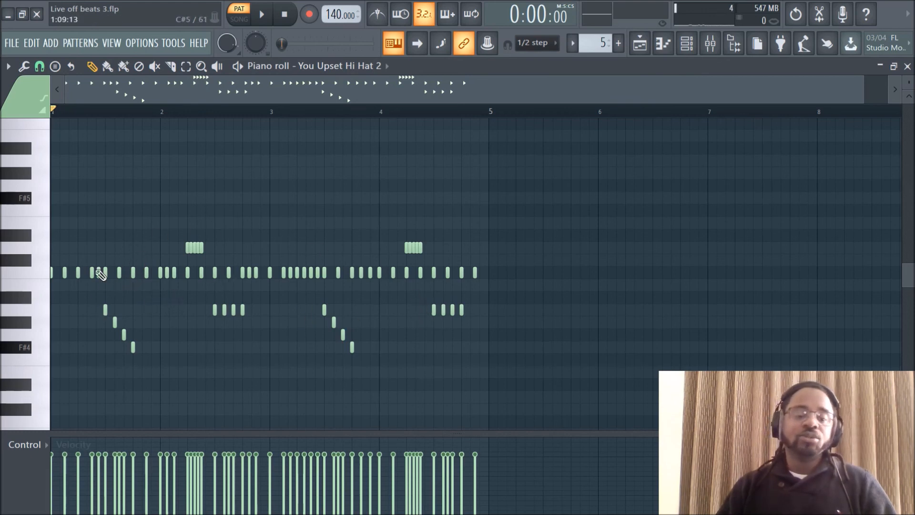
{"action": "left_click", "coordinate": [643, 51]}
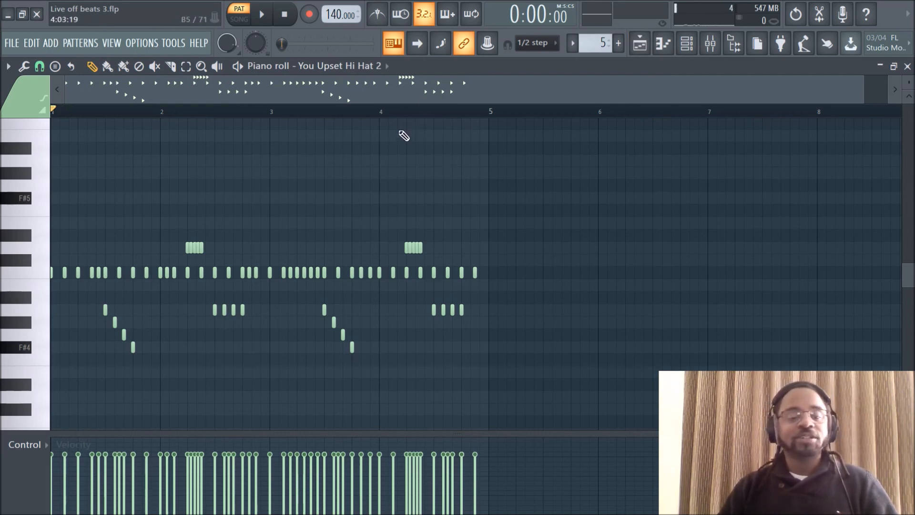
{"action": "scroll", "coordinate": [395, 100], "scroll_direction": "up", "scroll_amount": 3}
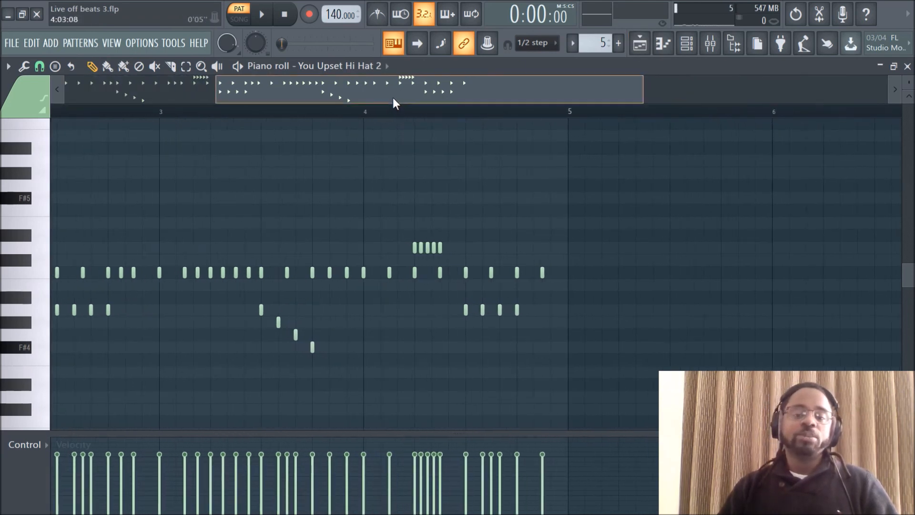
{"action": "left_click_drag", "start_coordinate": [393, 97], "coordinate": [178, 98]}
{"action": "scroll", "coordinate": [286, 116], "scroll_direction": "down", "scroll_amount": 2}
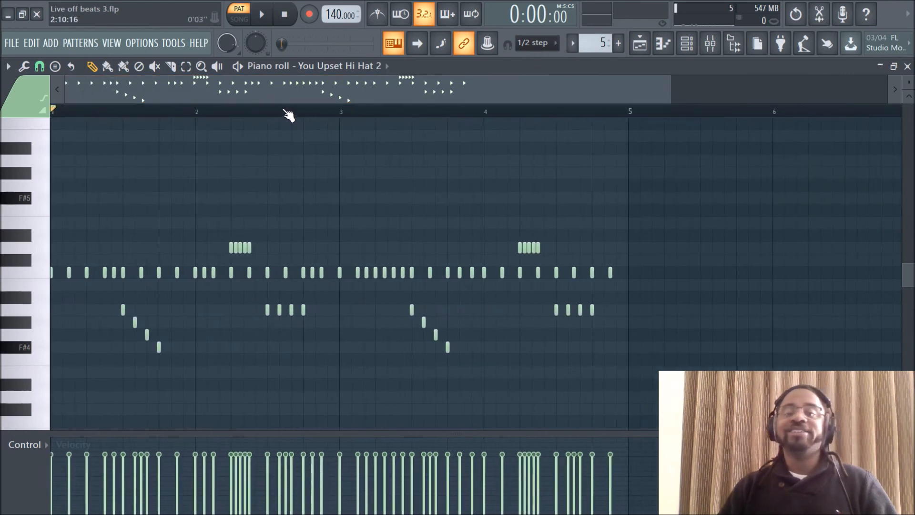